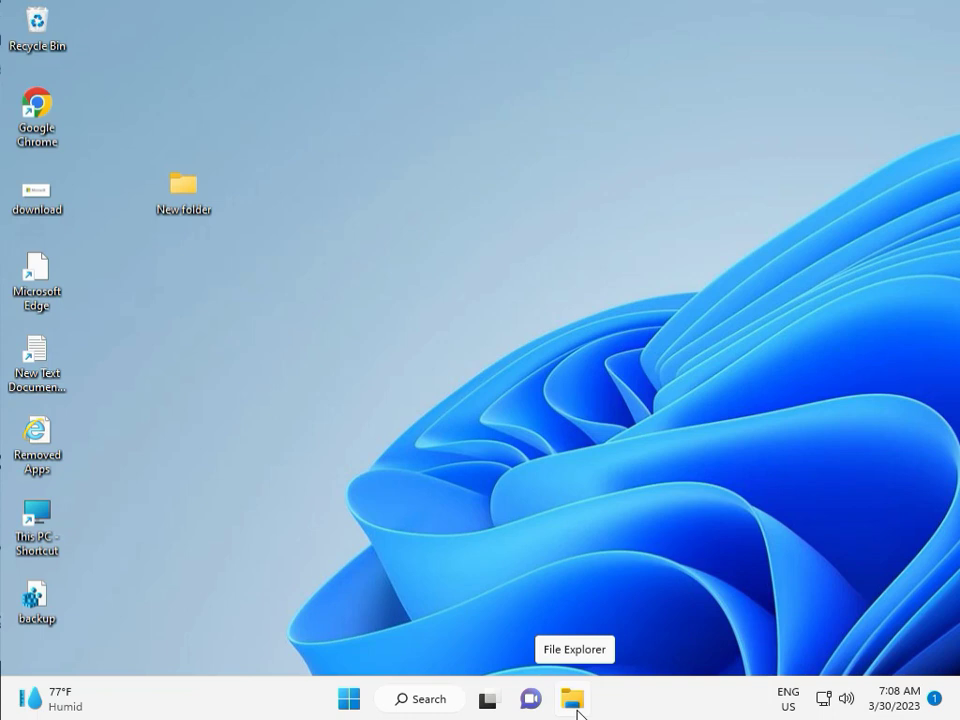
# Launch Settings from the Start menu and scroll the System page down to Troubleshoot.
pyautogui.click(349, 699)
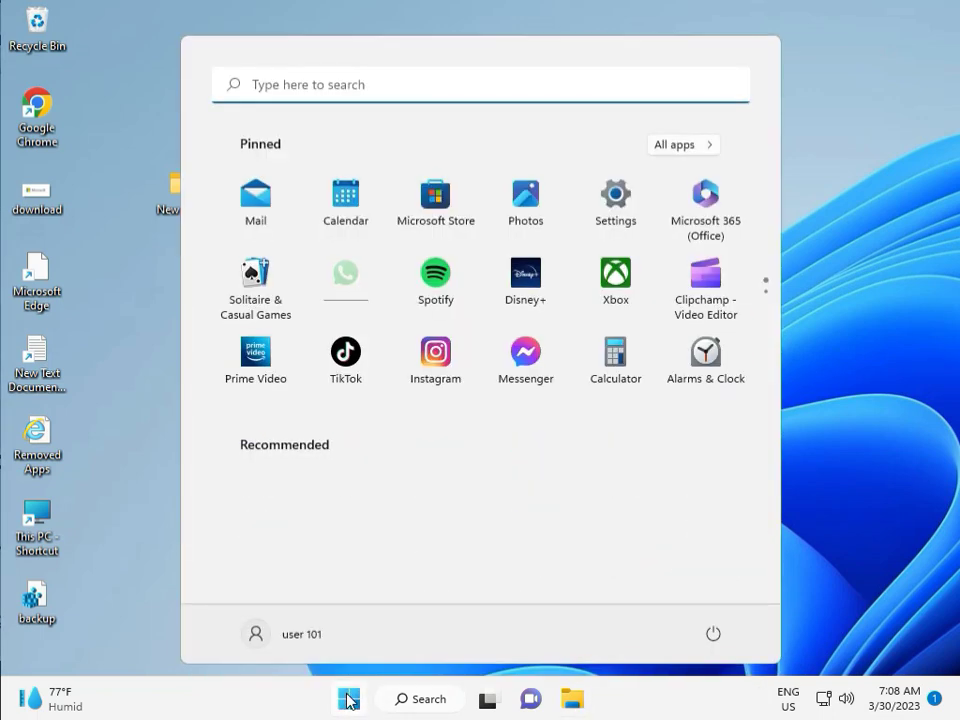
pyautogui.click(616, 198)
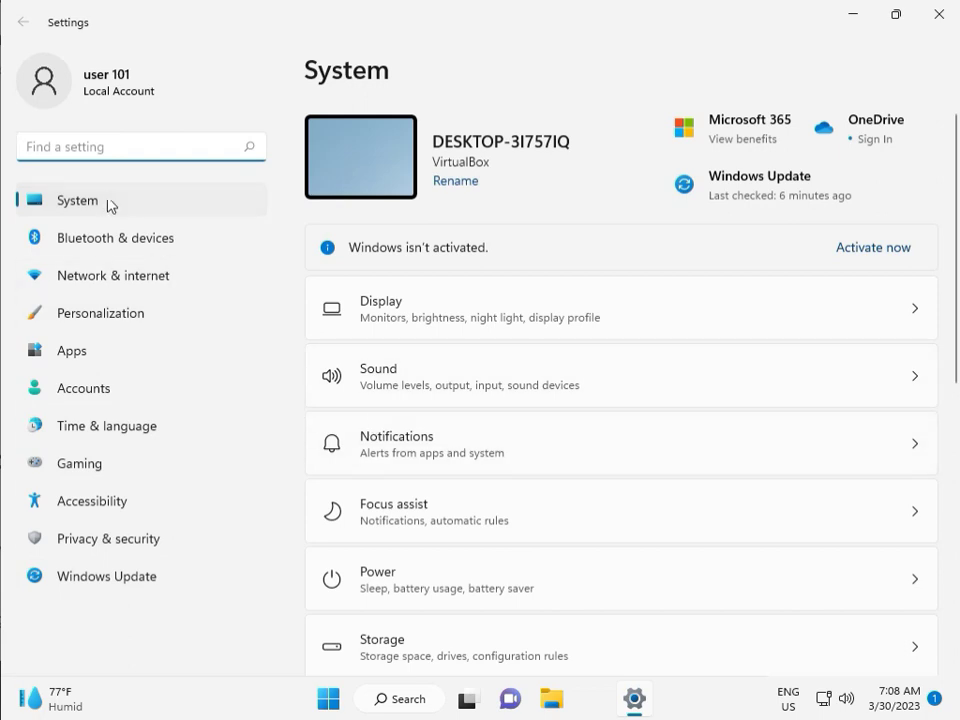
pyautogui.scroll(-2, 478, 512)
pyautogui.scroll(-1, 479, 530)
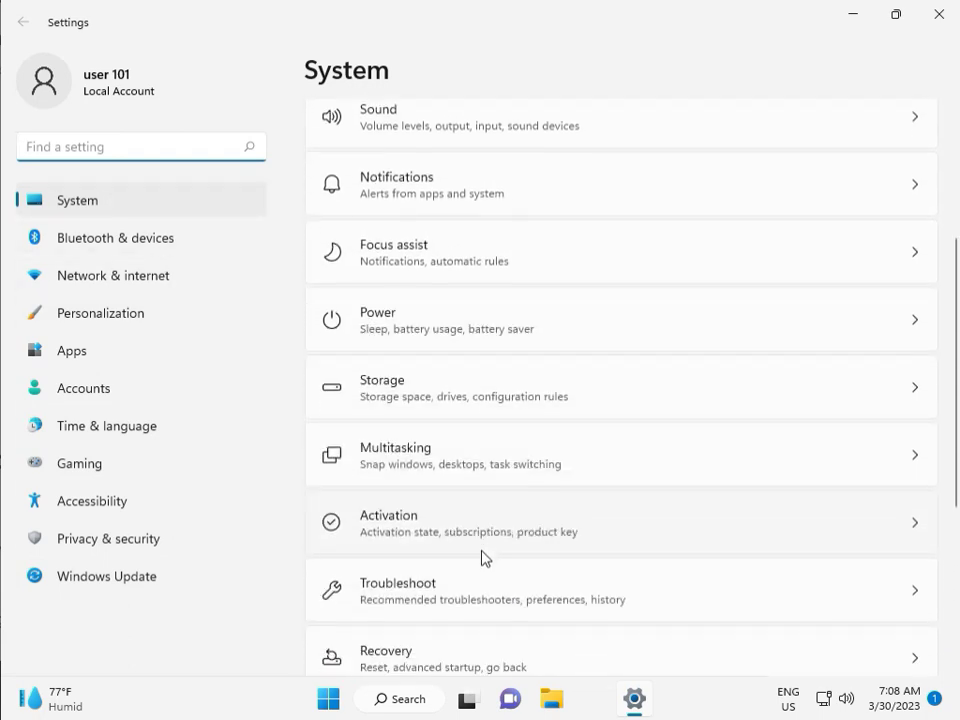
# Go to System > Troubleshoot > Other troubleshooters.
pyautogui.click(486, 598)
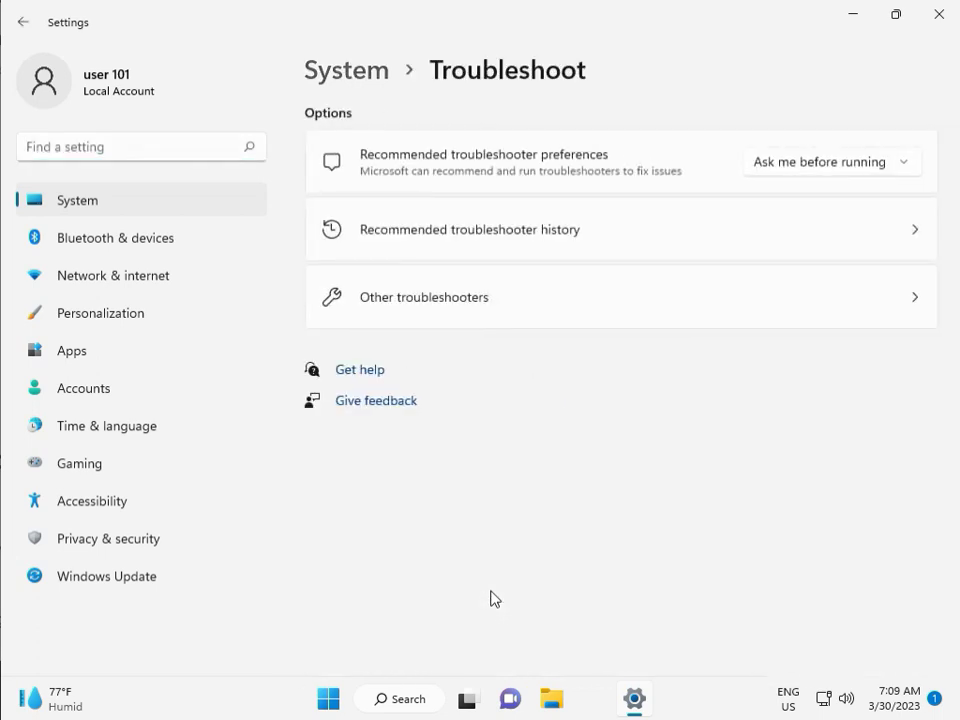
pyautogui.click(418, 306)
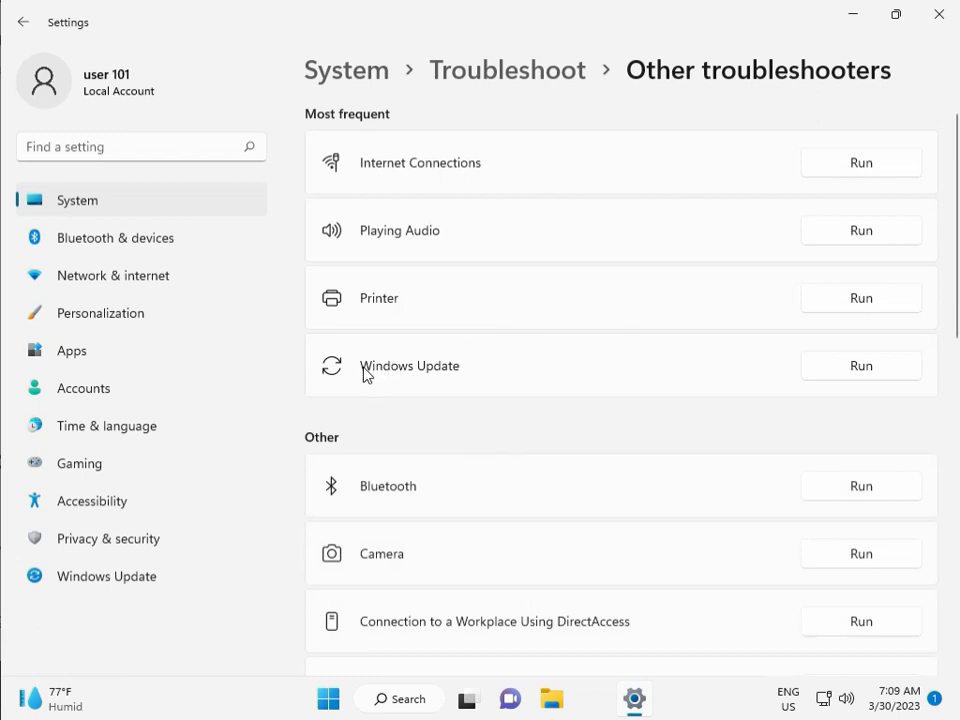
# Run the Windows Update troubleshooter to completion, then close its report and Settings.
pyautogui.click(856, 368)
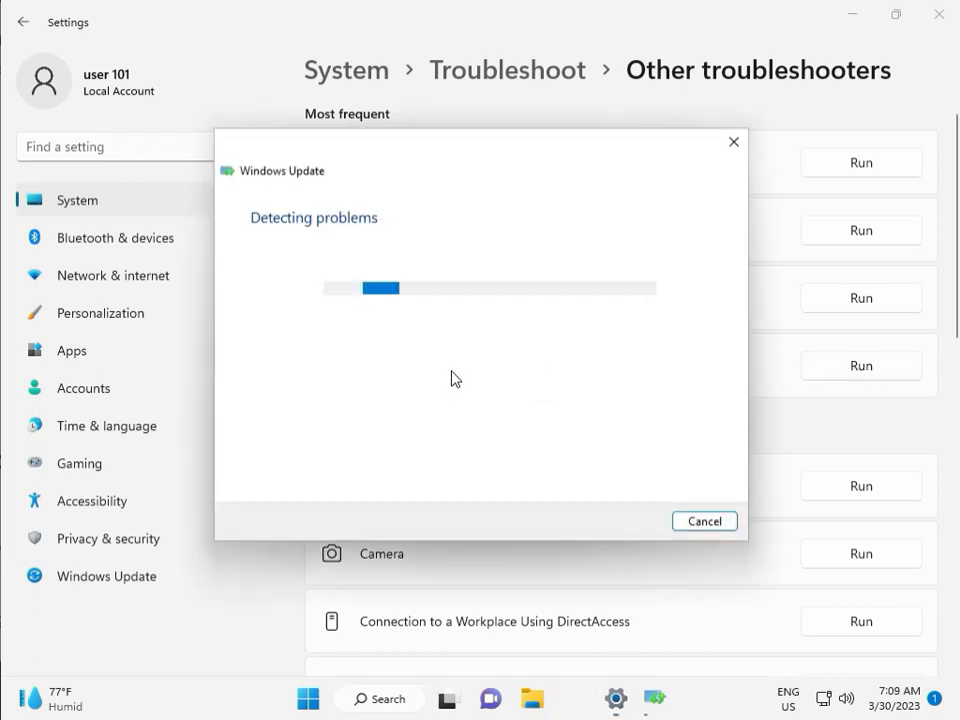
pyautogui.moveTo(452, 157); pyautogui.dragTo(324, 114)
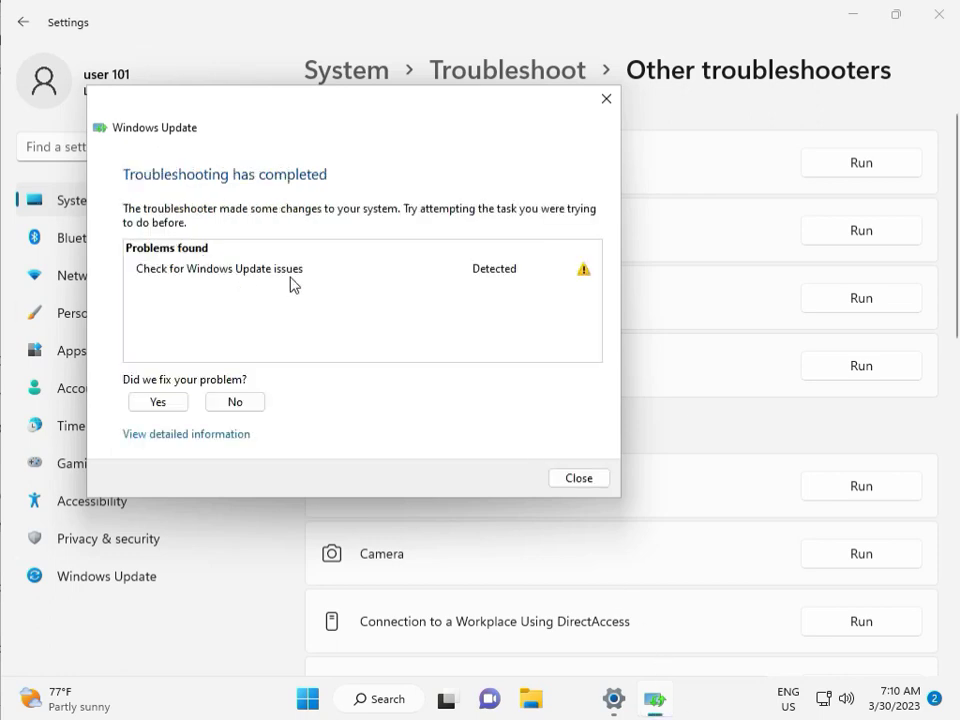
pyautogui.click(579, 480)
pyautogui.click(940, 16)
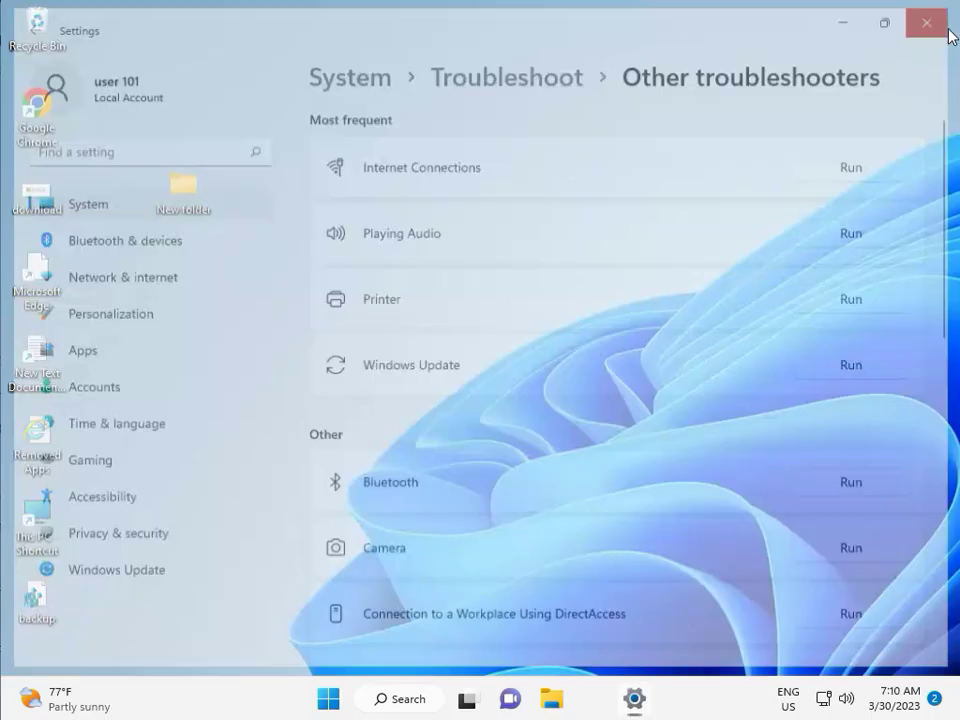
# In File Explorer, navigate through This PC and Local Disk (C:) into the Windows folder.
pyautogui.click(560, 697)
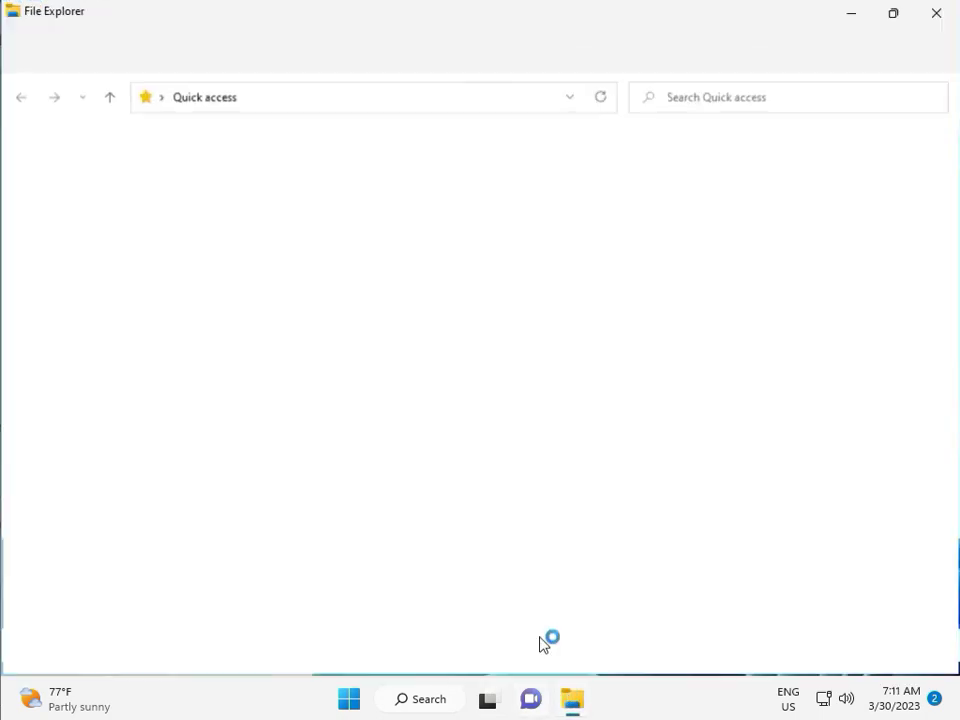
pyautogui.click(100, 352)
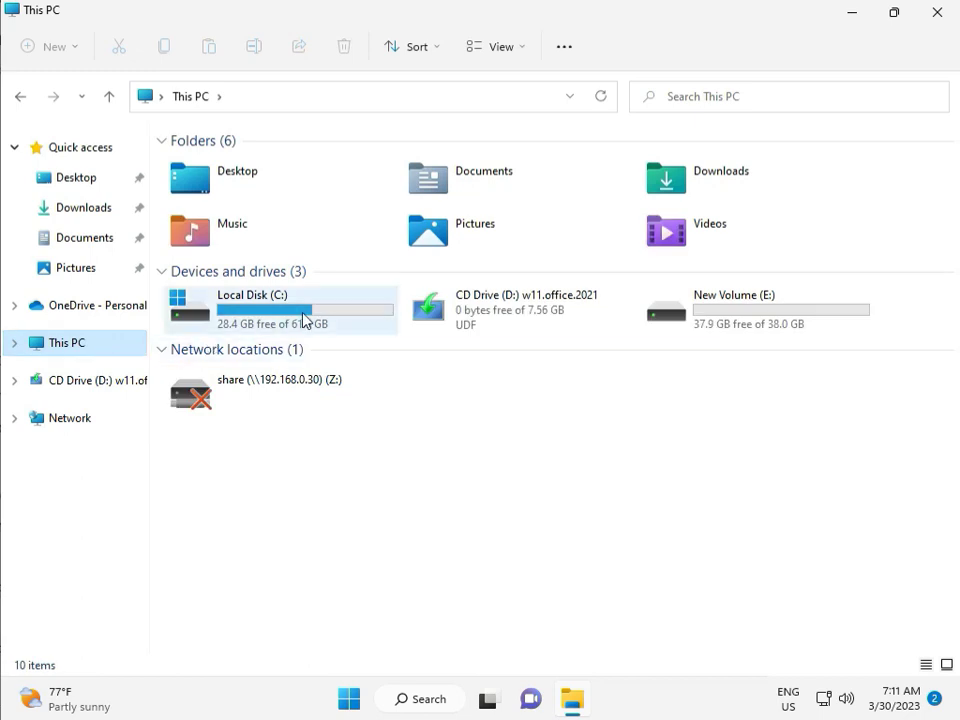
pyautogui.doubleClick(302, 312)
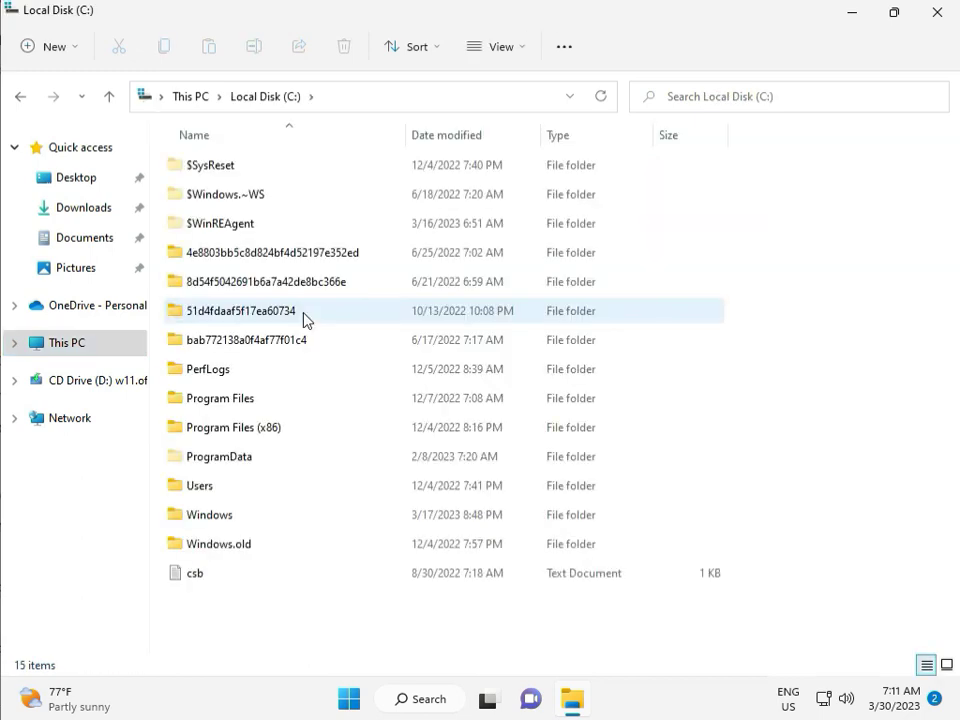
pyautogui.click(248, 518)
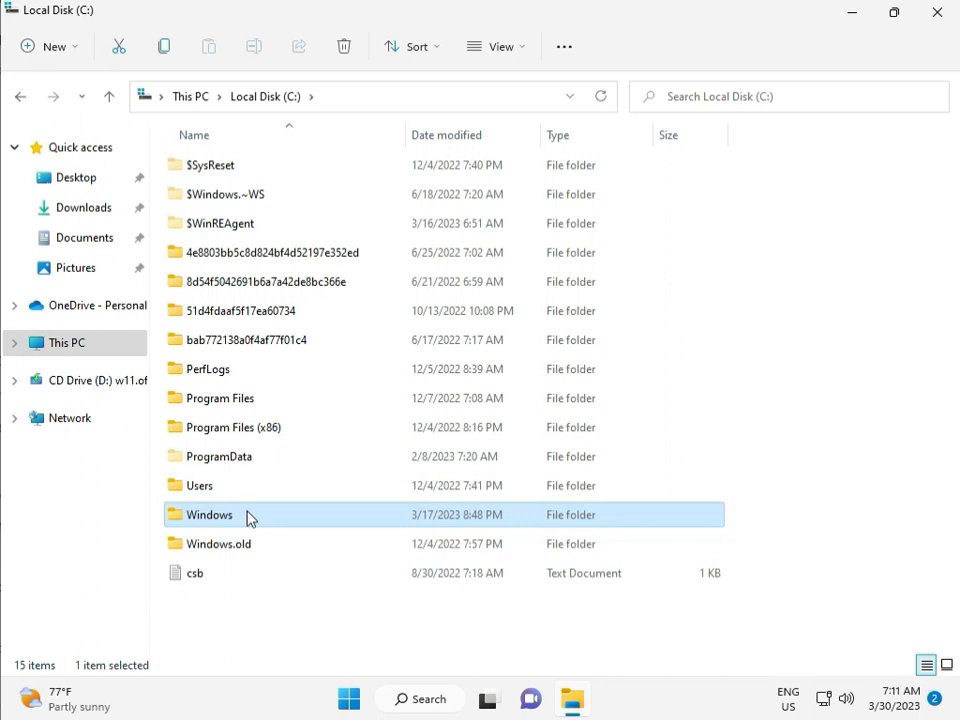
pyautogui.doubleClick(248, 517)
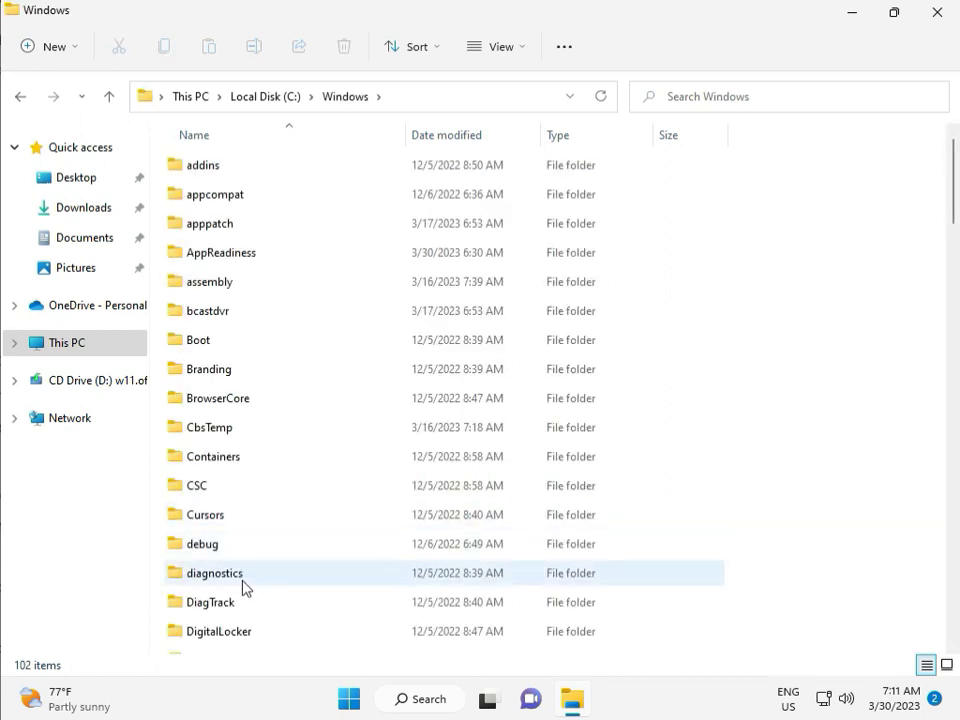
# Scroll down and enter the SoftwareDistribution folder.
pyautogui.scroll(-4, 315, 590)
pyautogui.scroll(-4, 340, 575)
pyautogui.scroll(-3, 348, 572)
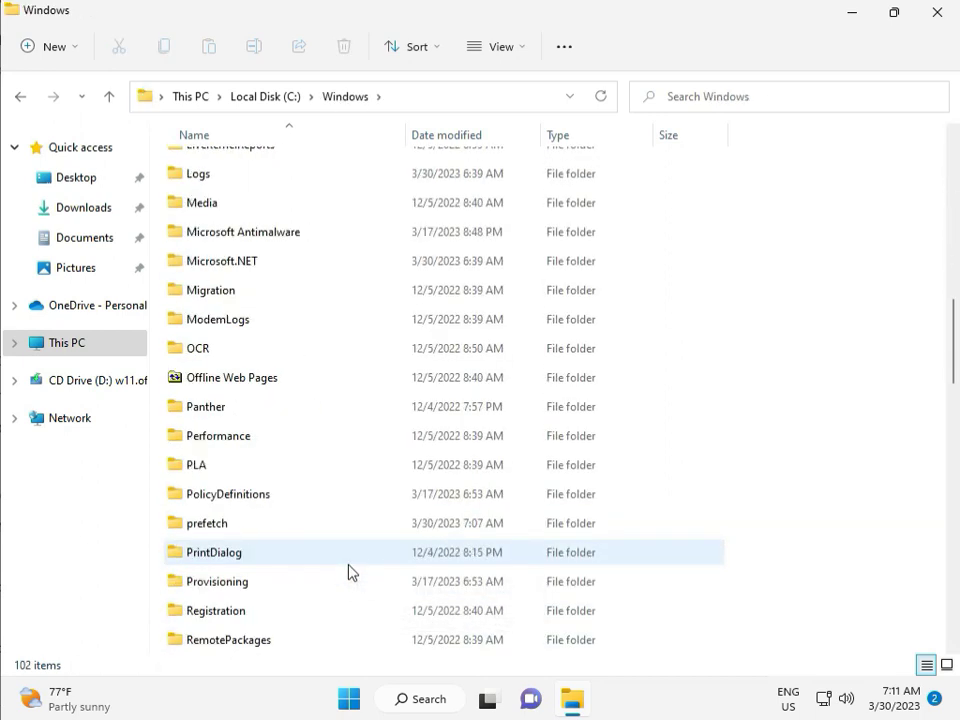
pyautogui.scroll(-4, 348, 572)
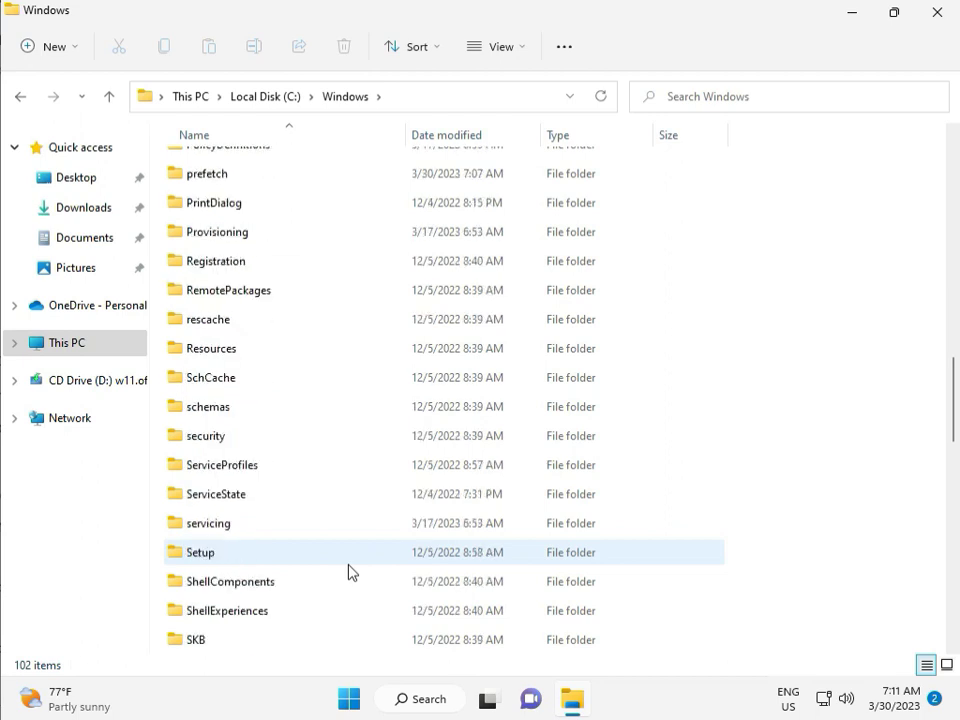
pyautogui.scroll(-1, 340, 567)
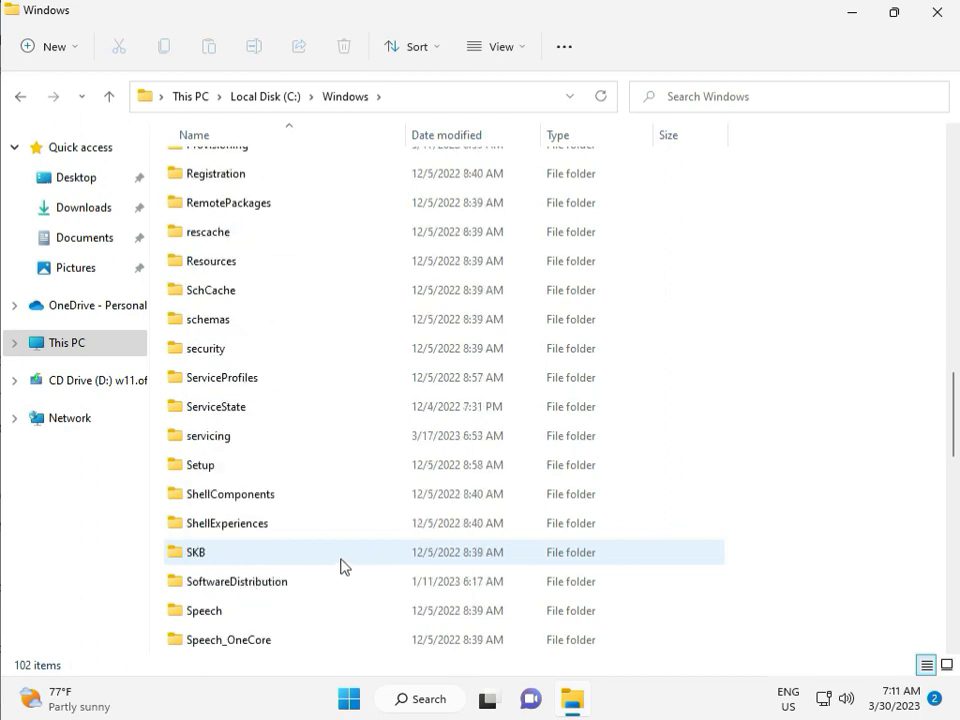
pyautogui.scroll(-1, 339, 566)
pyautogui.click(262, 497)
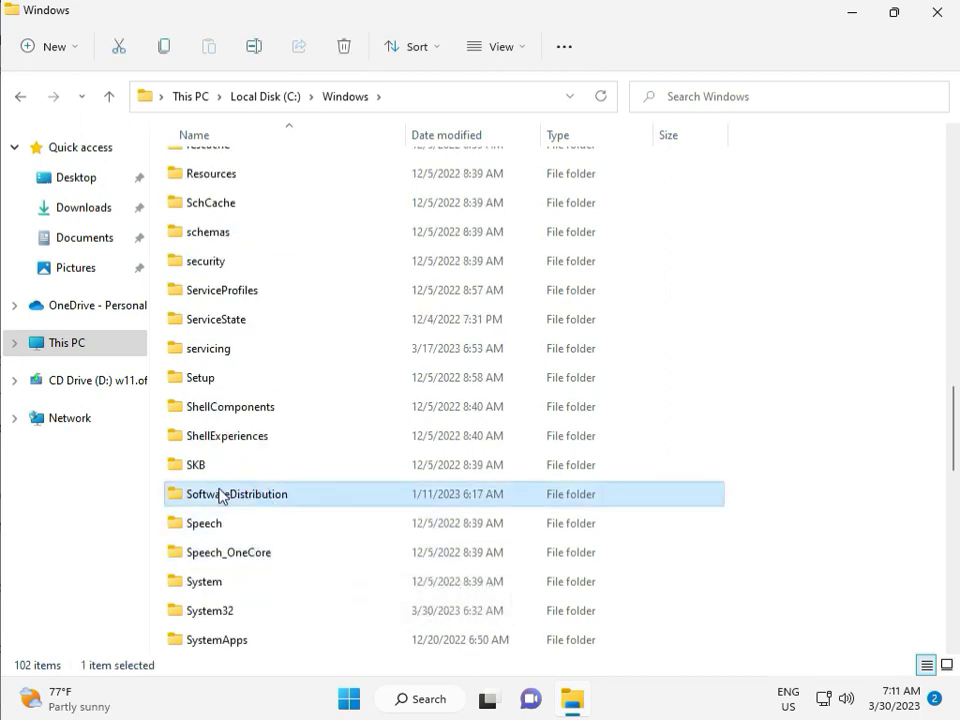
pyautogui.doubleClick(248, 497)
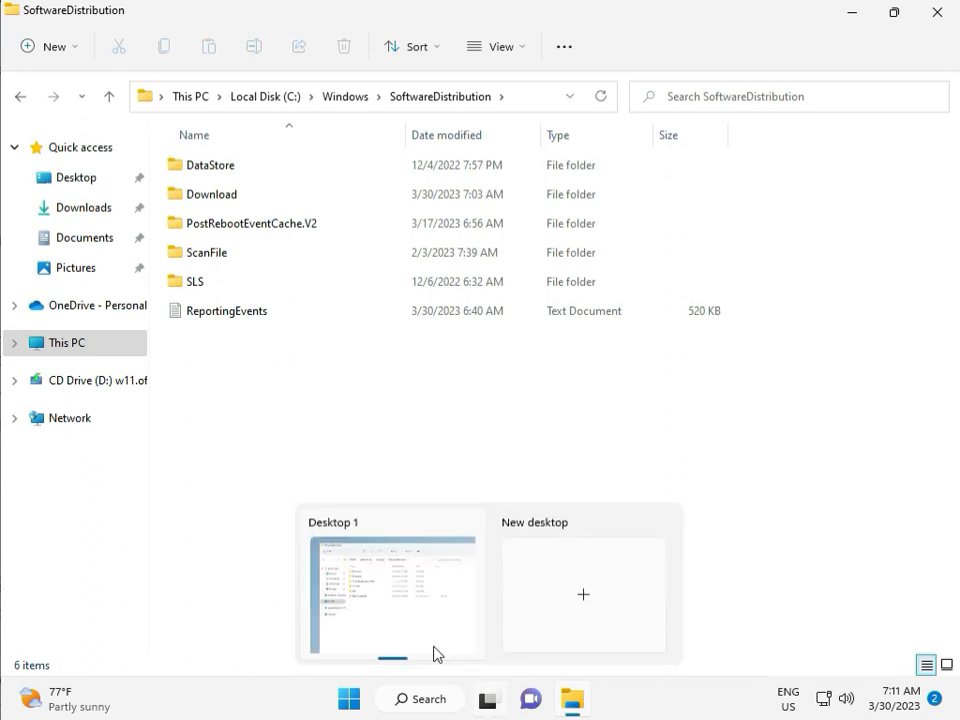
# Delete all 12 items in SoftwareDistribution\Download with admin permission, then close Explorer.
pyautogui.doubleClick(243, 196)
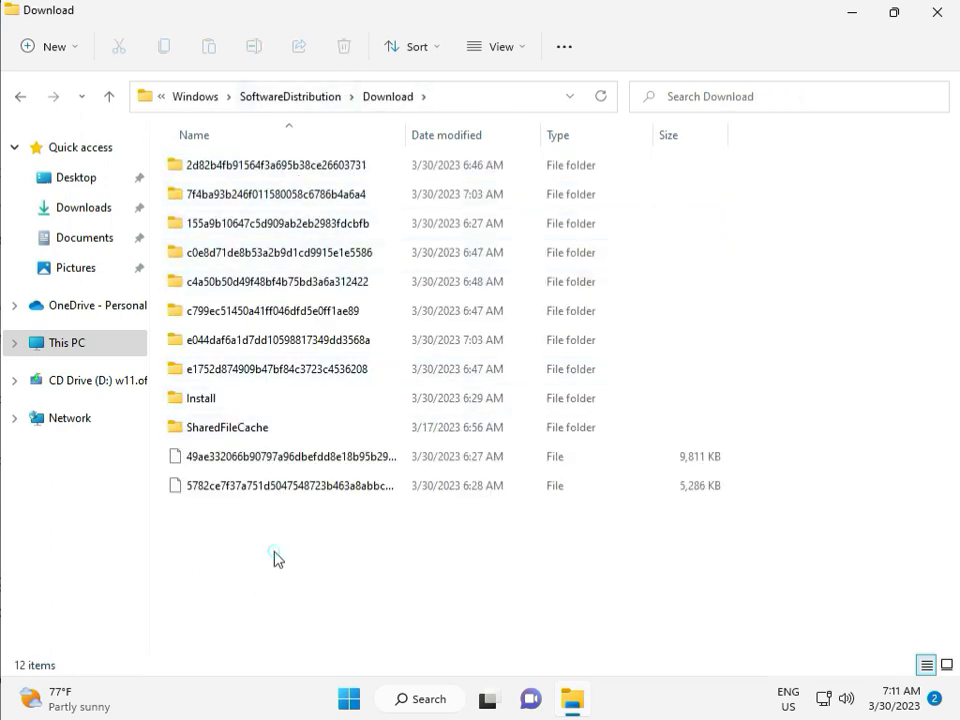
pyautogui.moveTo(274, 551); pyautogui.dragTo(285, 172)
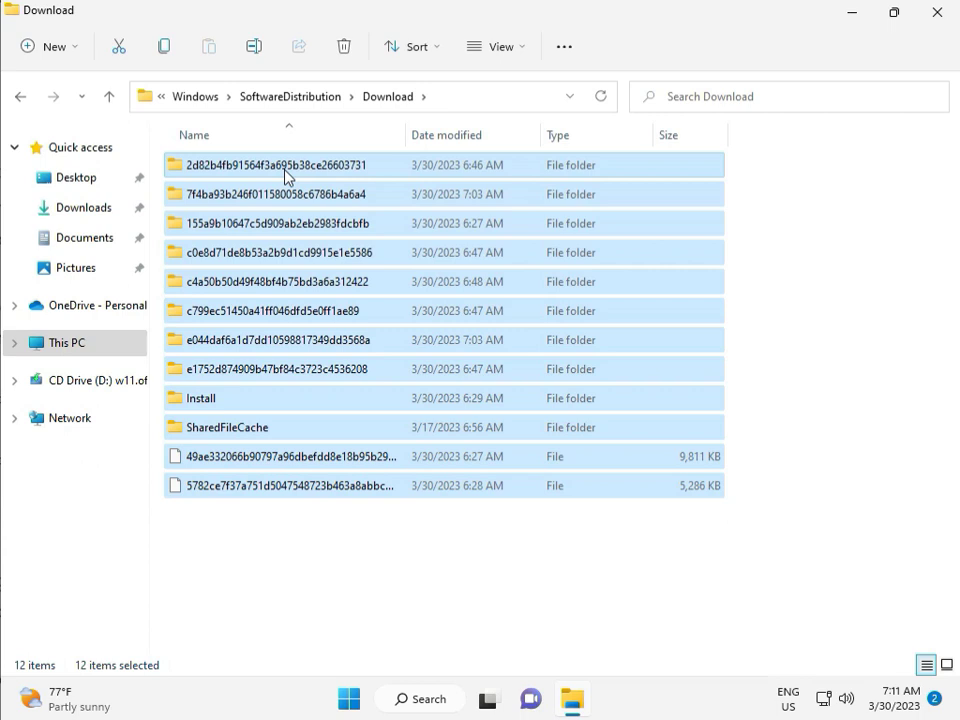
pyautogui.press('Delete')
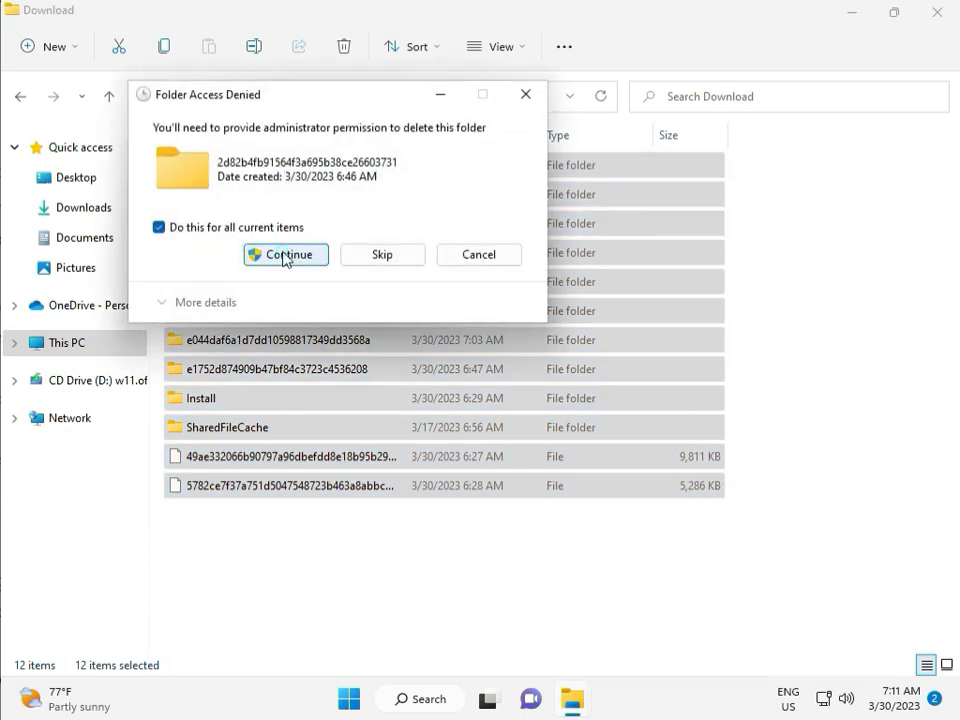
pyautogui.click(285, 255)
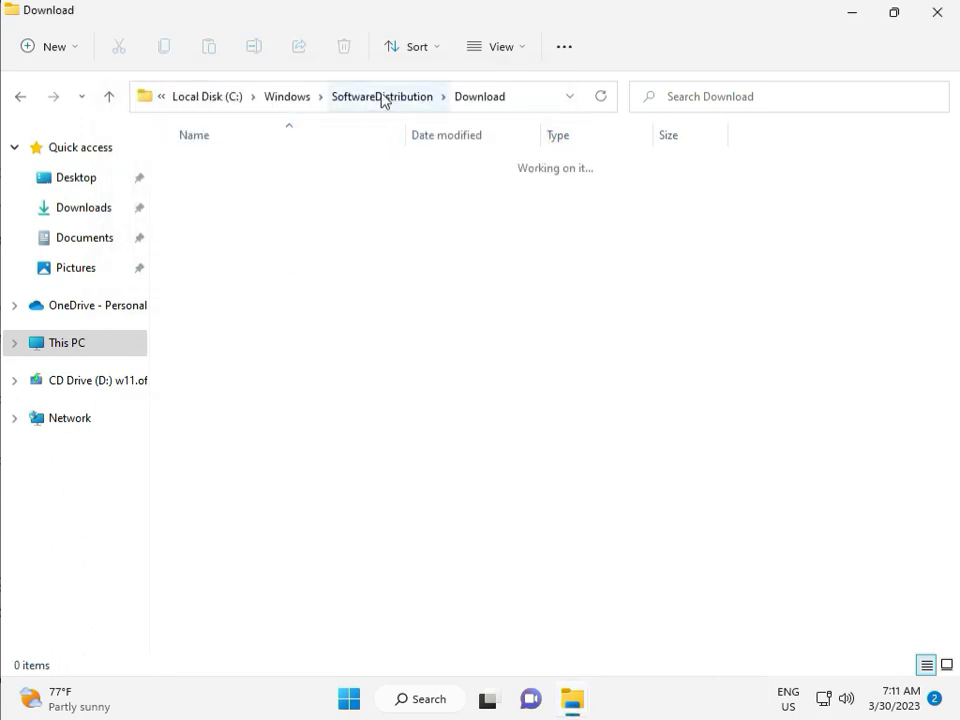
pyautogui.click(381, 96)
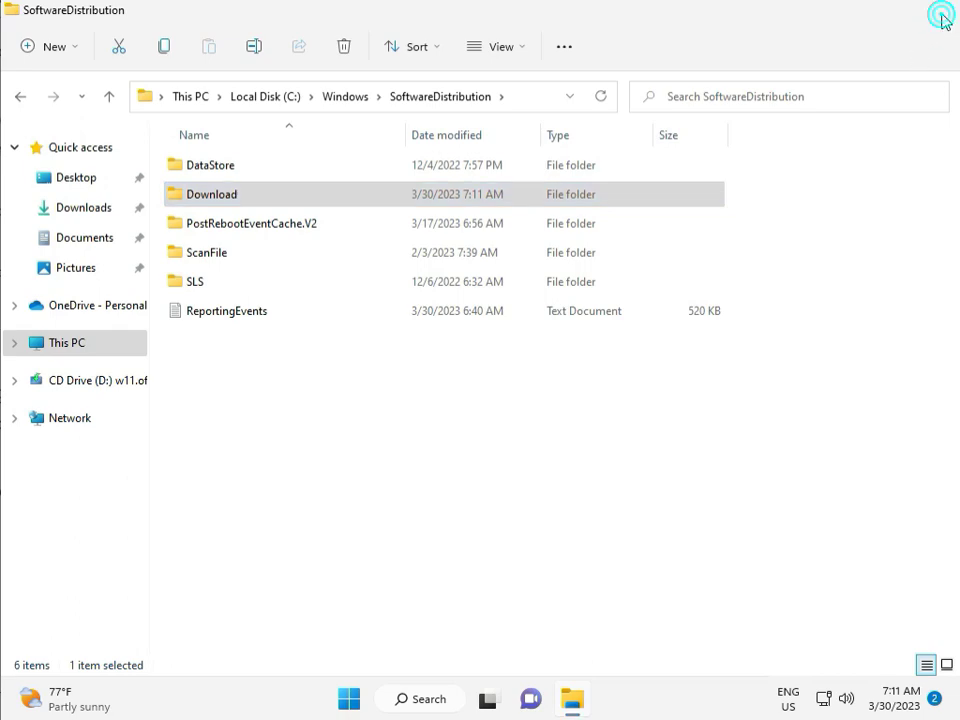
pyautogui.click(936, 16)
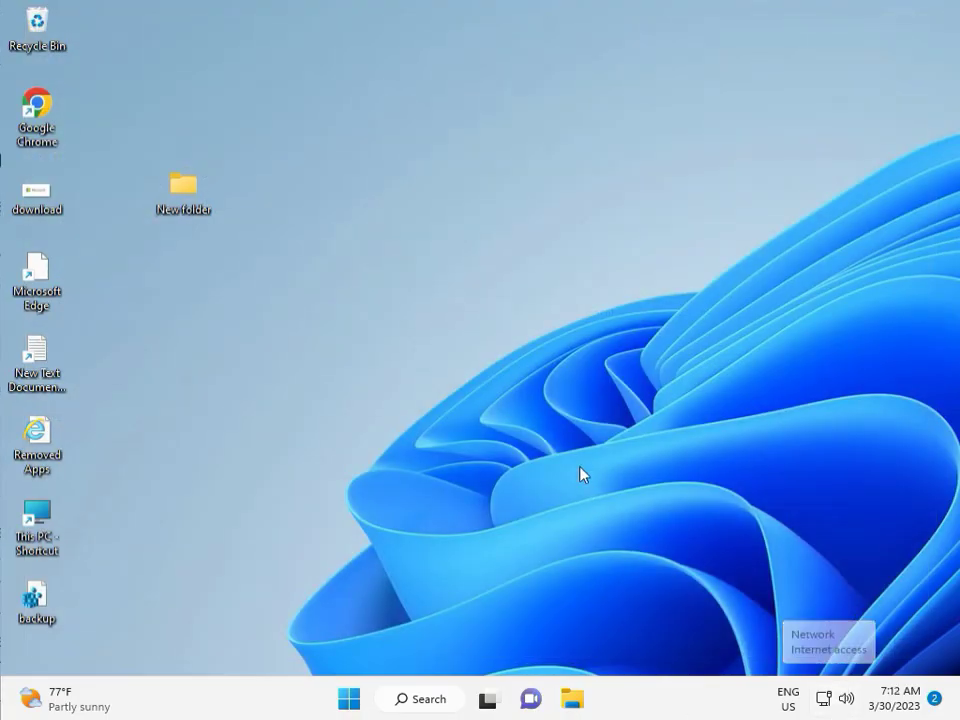
# Launch the Services console from the Run prompt.
pyautogui.click(552, 402)
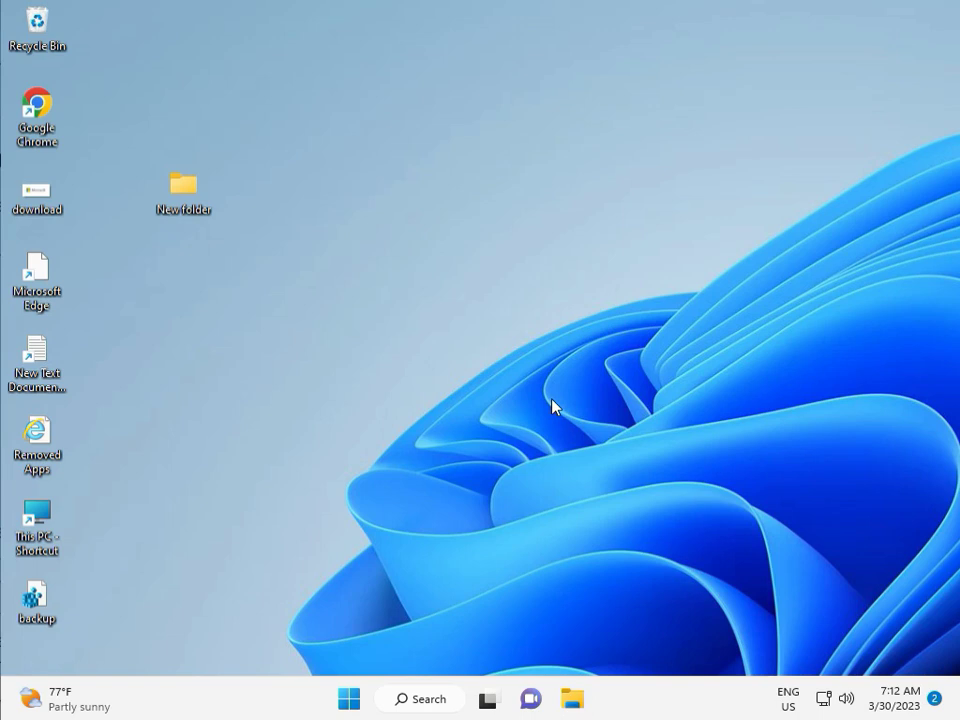
pyautogui.press('super+r')
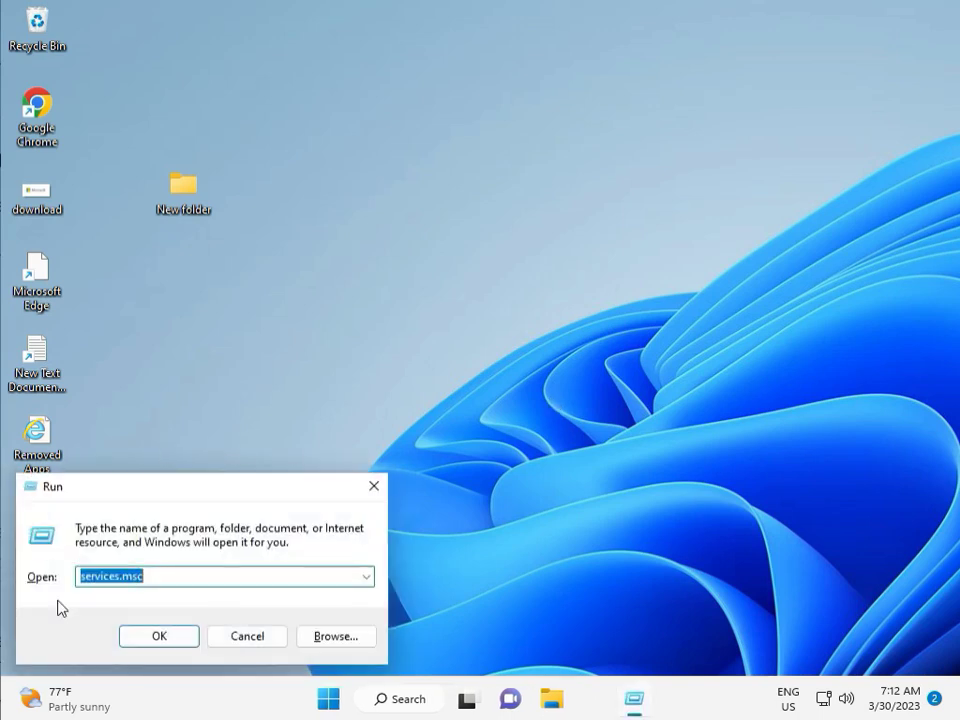
pyautogui.click(157, 635)
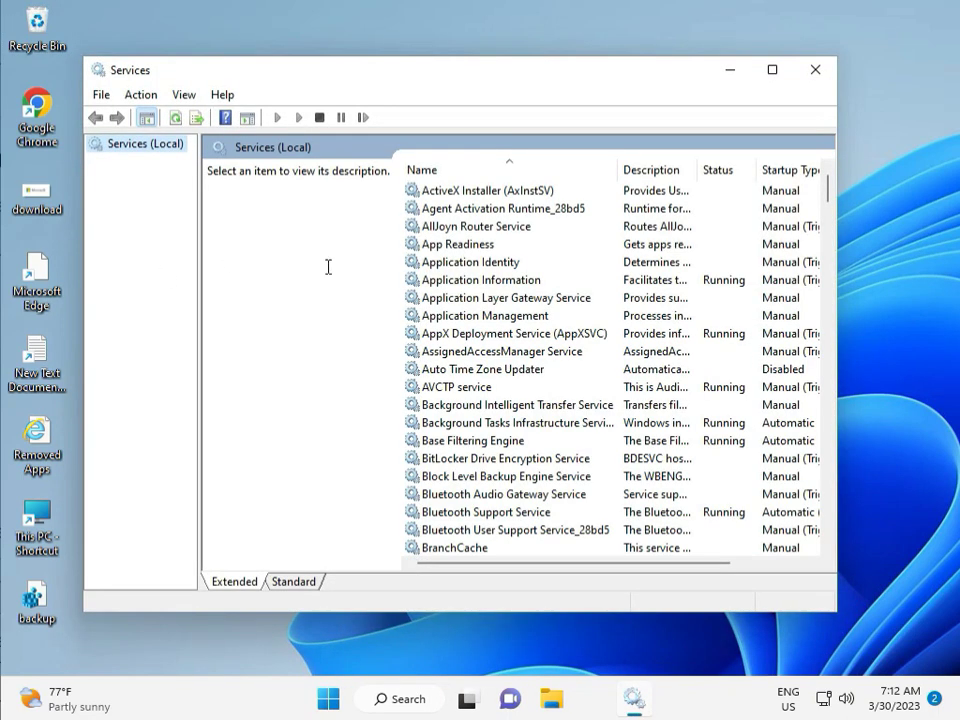
# Select the Windows Update service and restart it.
pyautogui.click(531, 298)
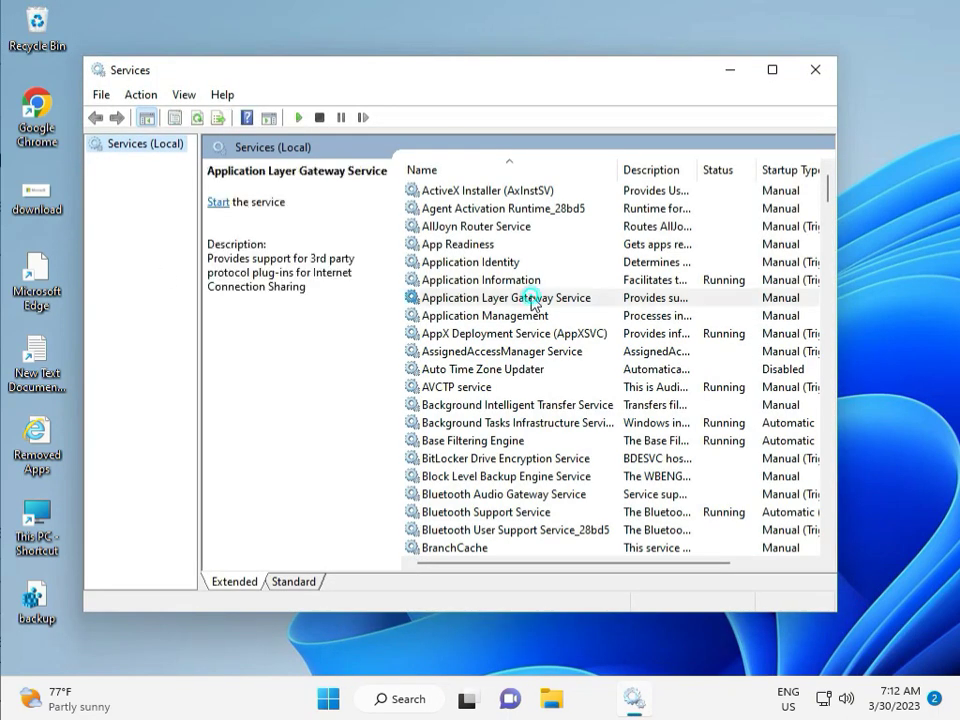
pyautogui.press('w')
pyautogui.scroll(-3, 495, 415)
pyautogui.scroll(-2, 495, 460)
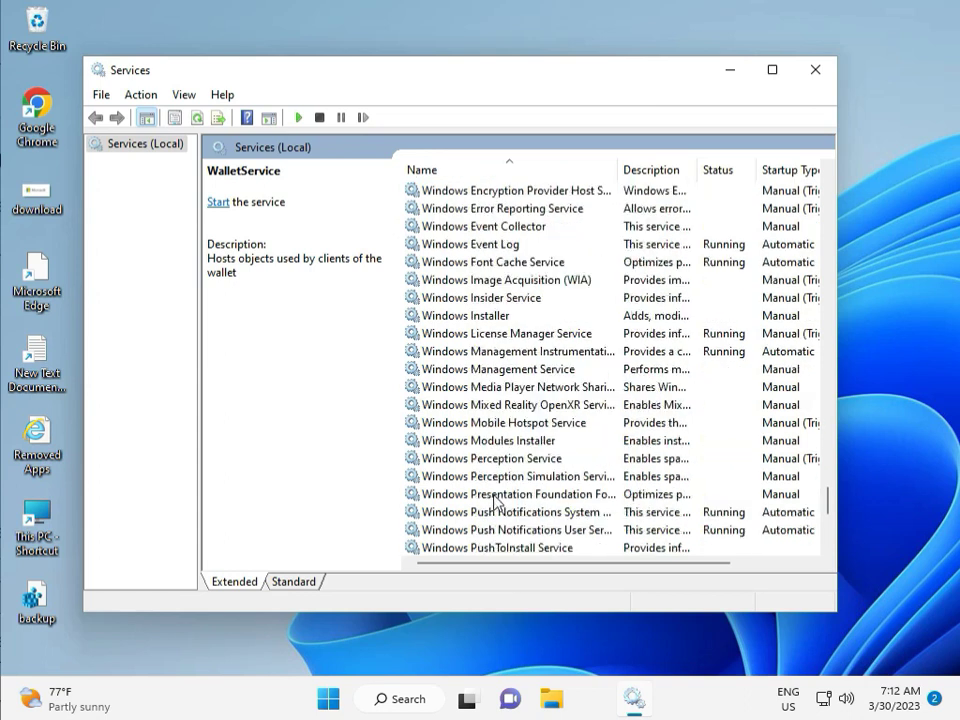
pyautogui.scroll(-5, 495, 502)
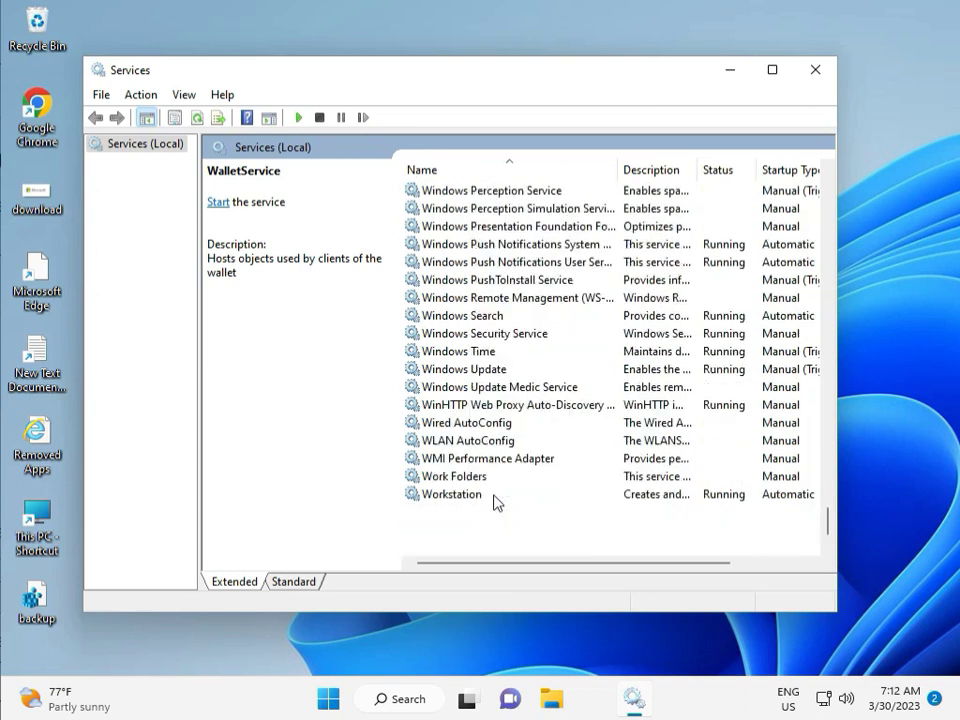
pyautogui.click(497, 369)
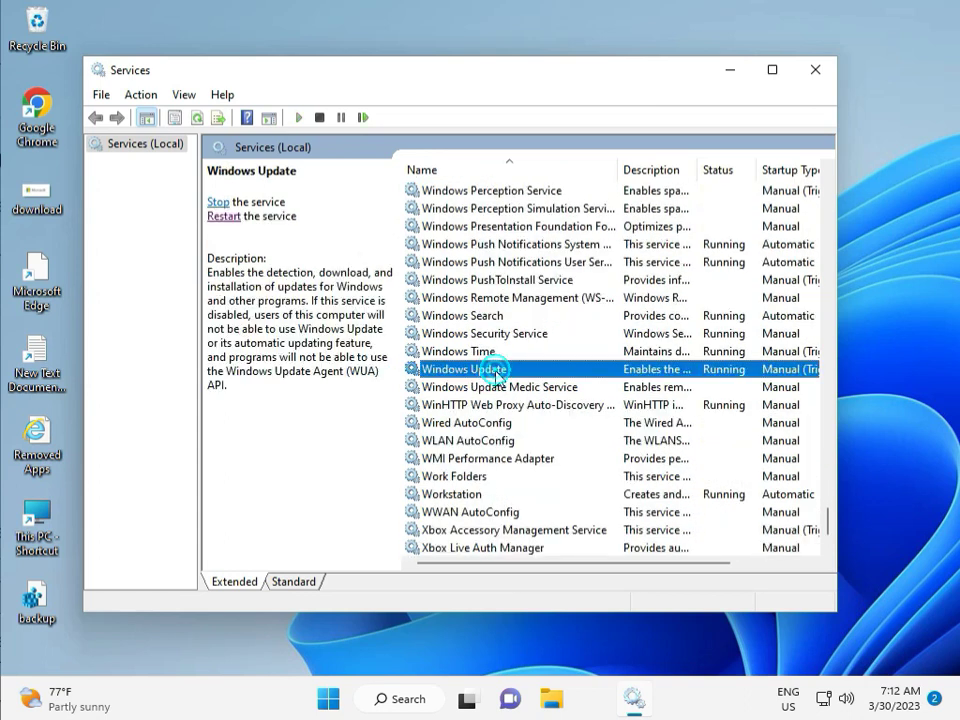
pyautogui.click(216, 202)
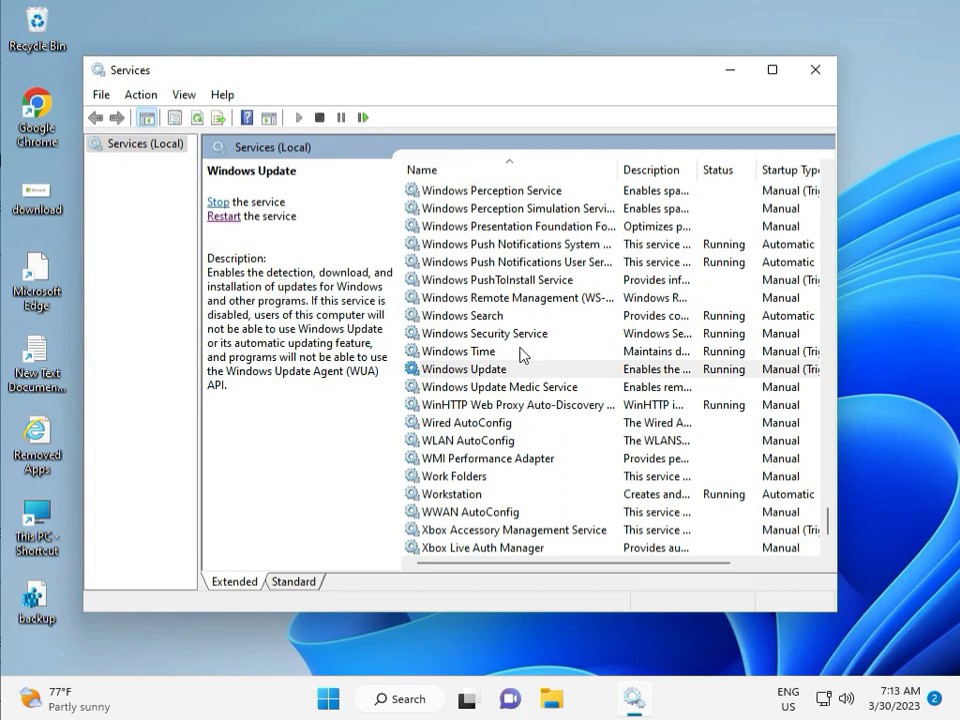
# Set Windows Update's startup type to Automatic, apply it, and close Services.
pyautogui.doubleClick(489, 370)
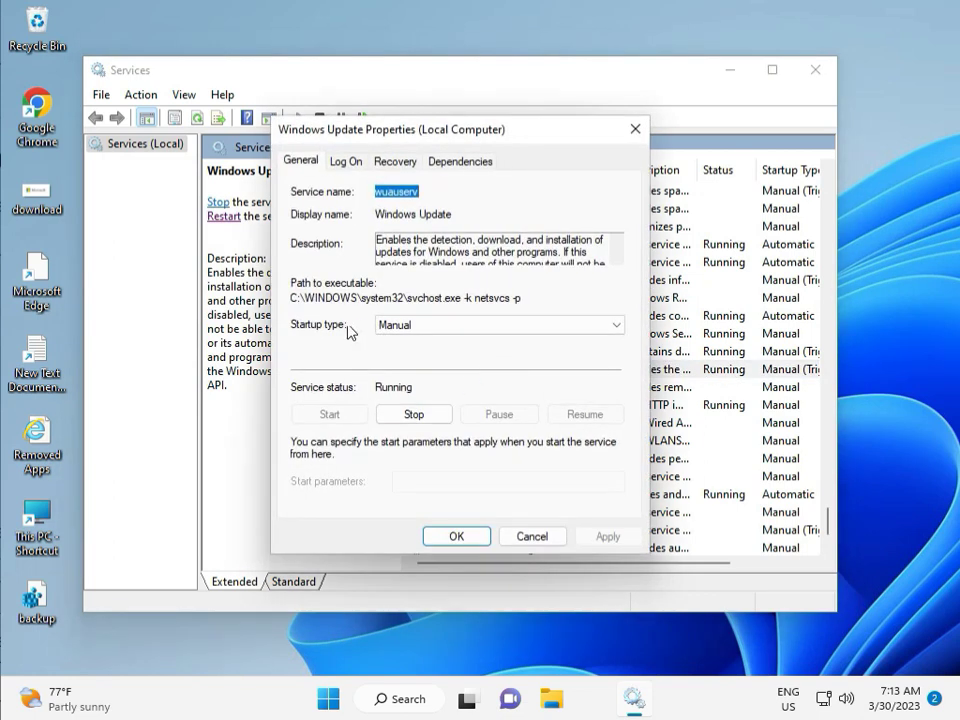
pyautogui.click(410, 325)
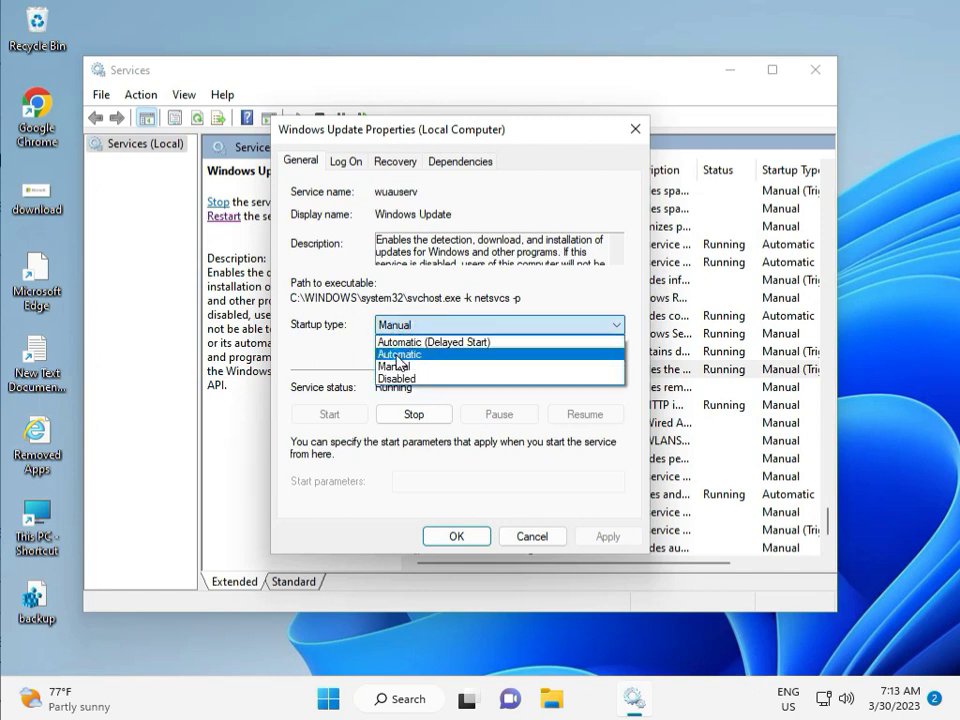
pyautogui.click(398, 356)
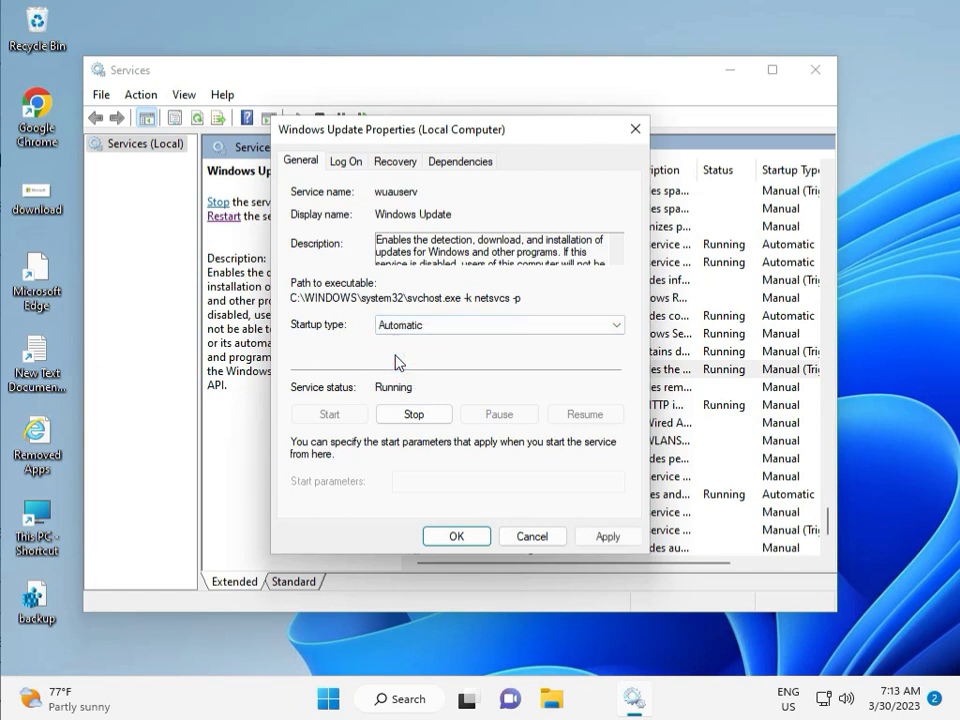
pyautogui.click(610, 537)
pyautogui.click(455, 537)
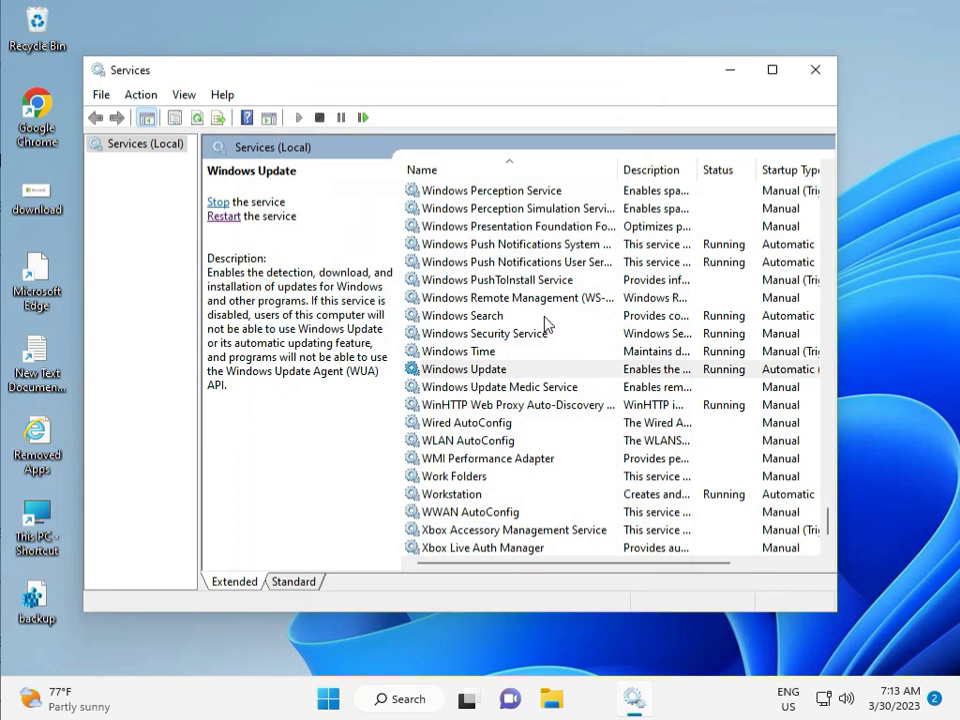
pyautogui.click(815, 70)
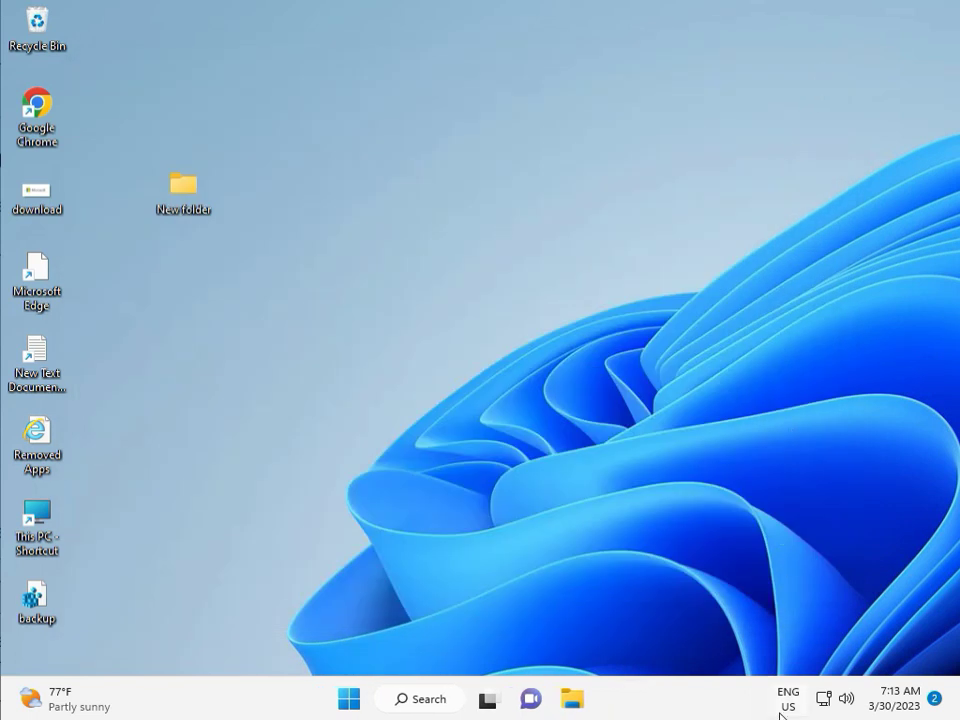
pyautogui.click(536, 512)
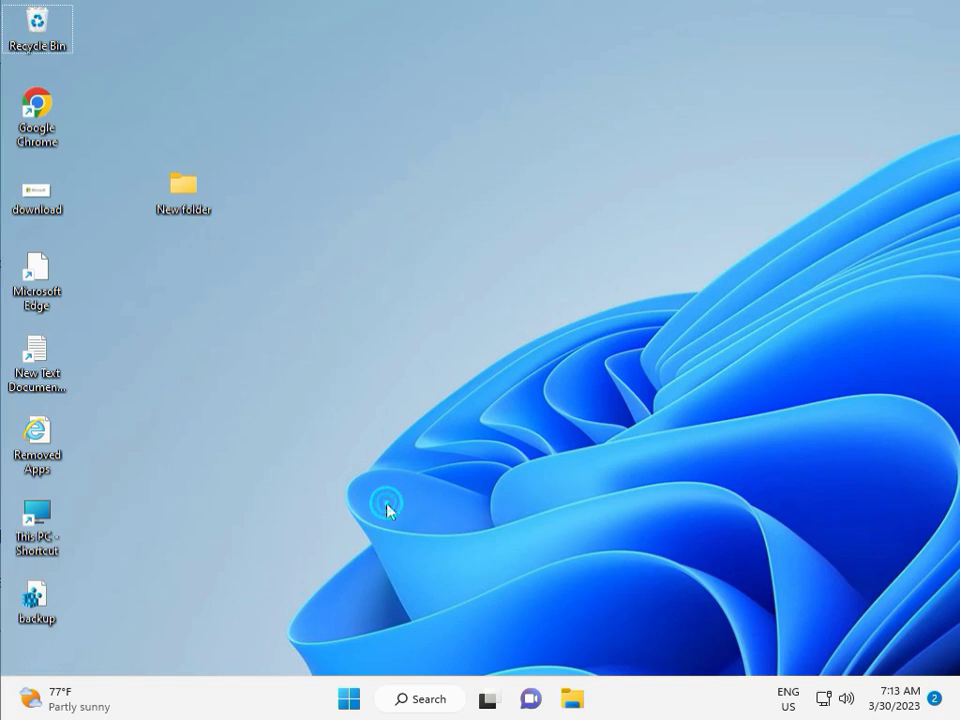
pyautogui.press('super+r')
pyautogui.write('r')
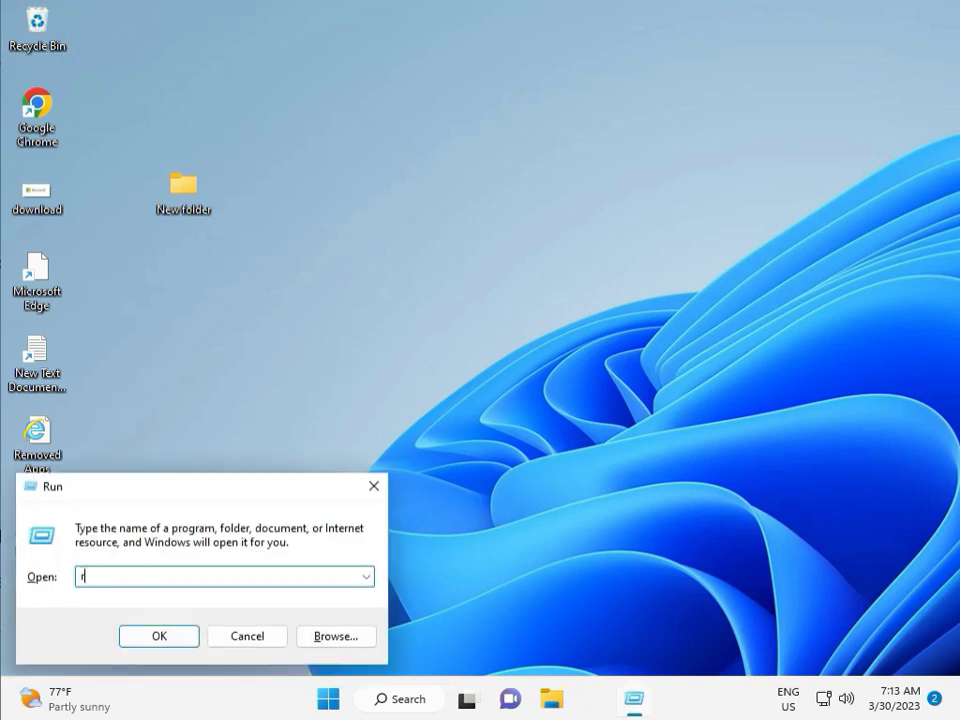
pyautogui.write('e')
pyautogui.write('t')
pyautogui.press('Return')
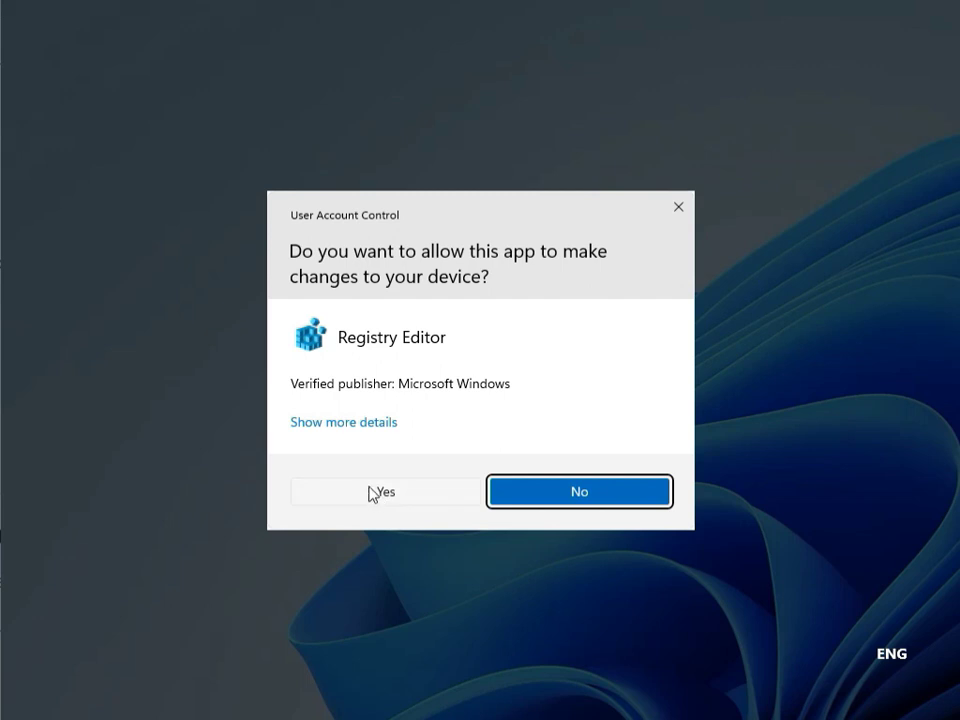
pyautogui.click(376, 492)
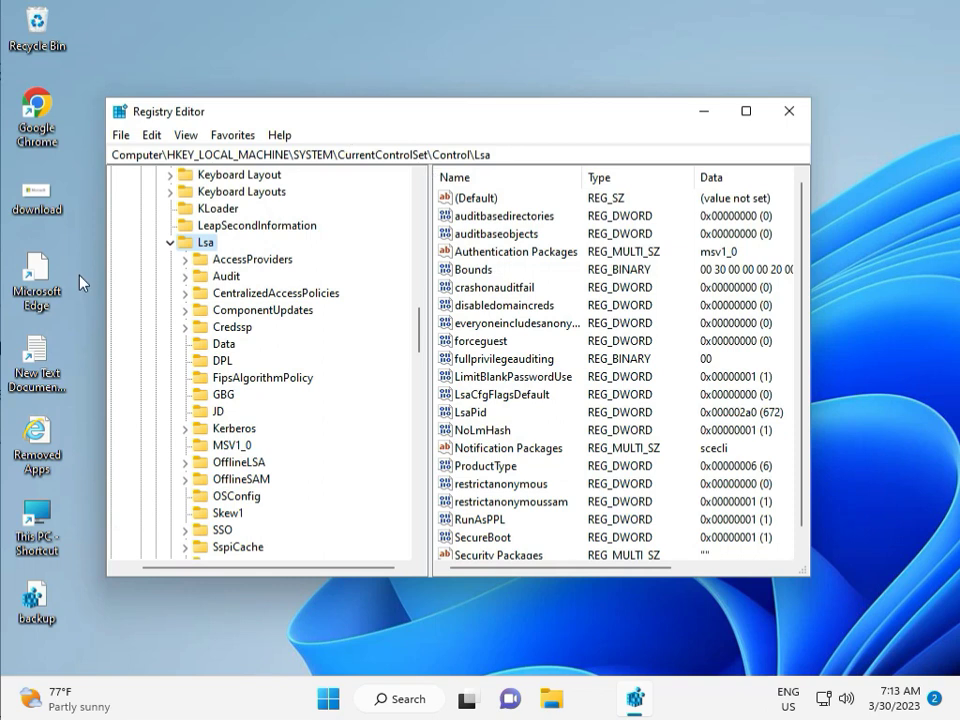
pyautogui.click(170, 242)
pyautogui.scroll(4, 172, 255)
pyautogui.scroll(15, 174, 265)
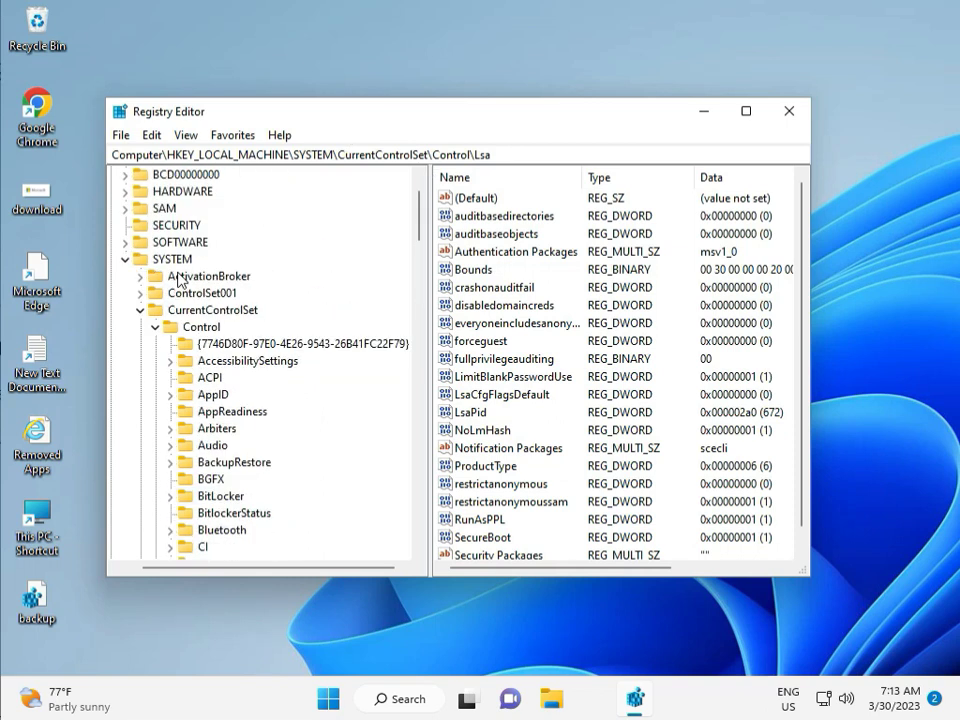
pyautogui.scroll(2, 176, 280)
pyautogui.click(124, 326)
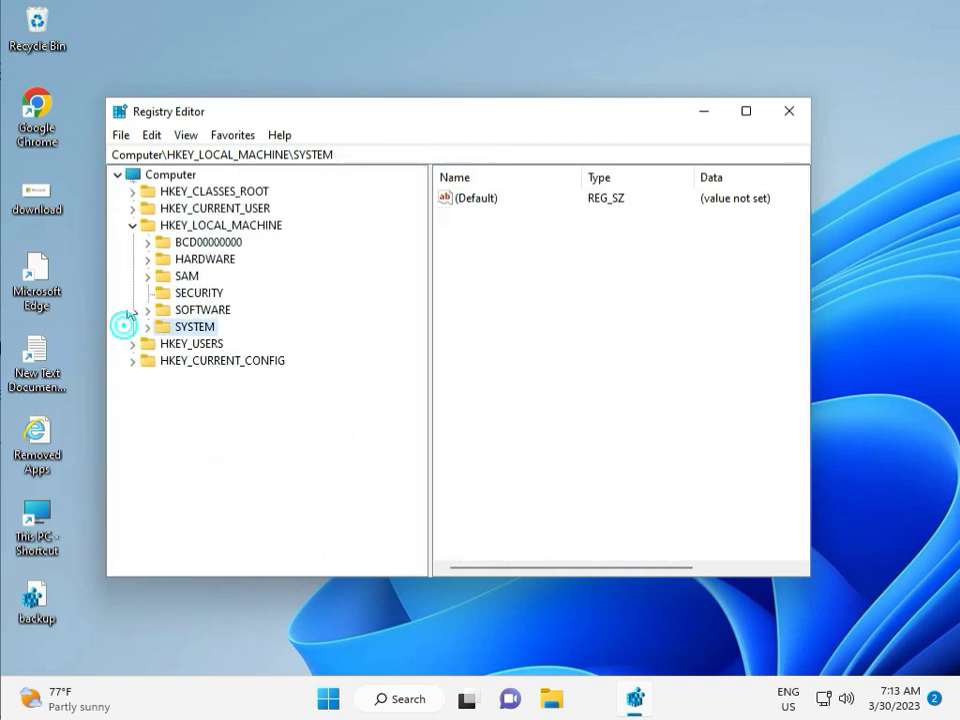
pyautogui.click(134, 225)
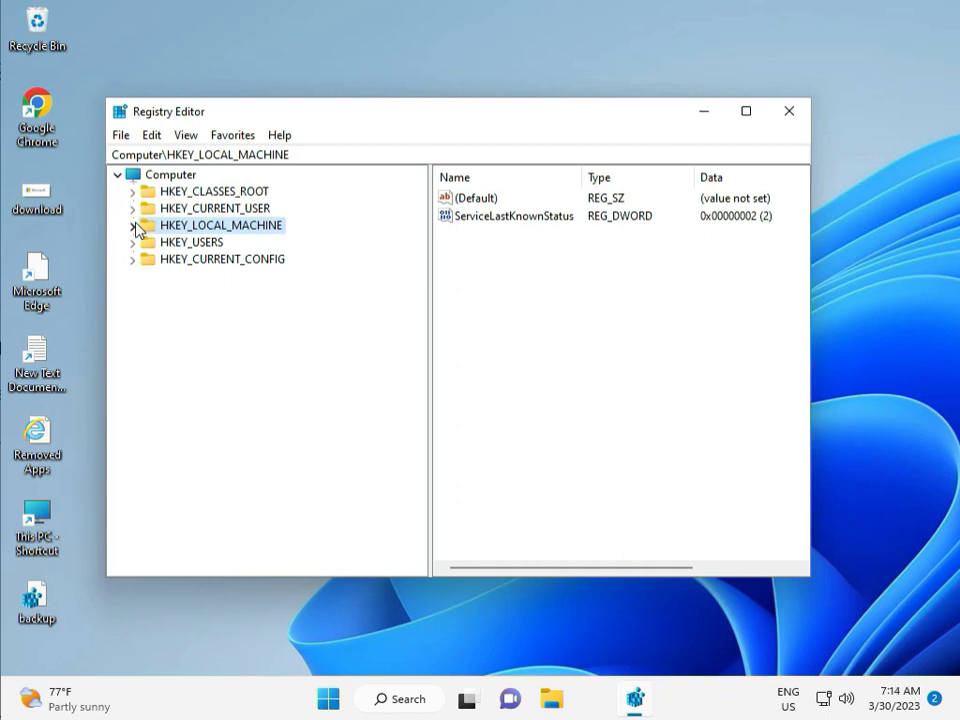
pyautogui.click(133, 225)
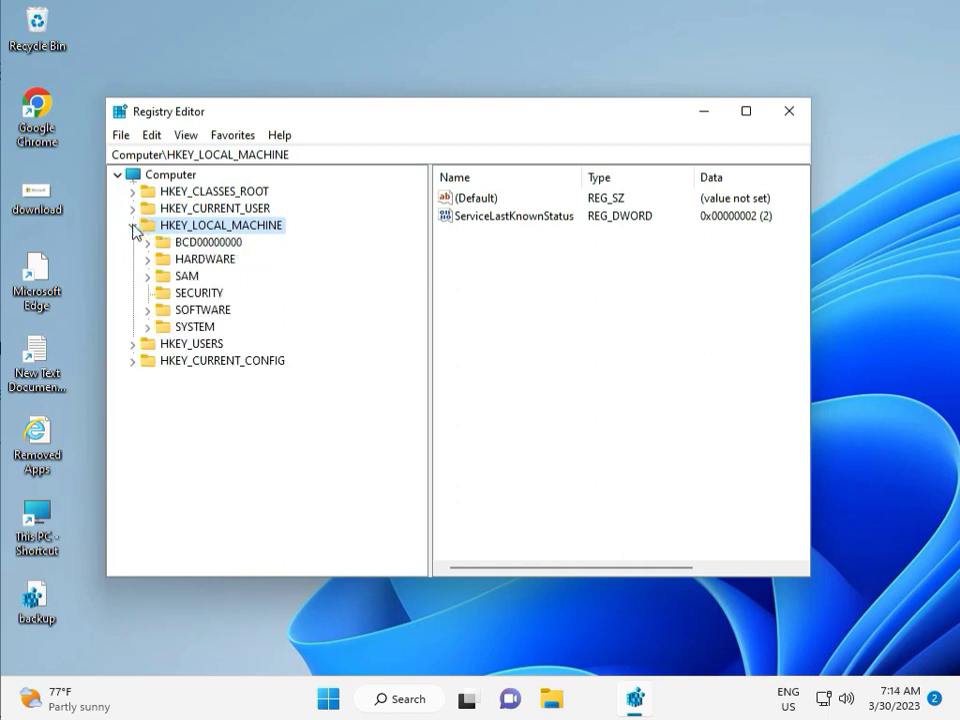
pyautogui.click(148, 310)
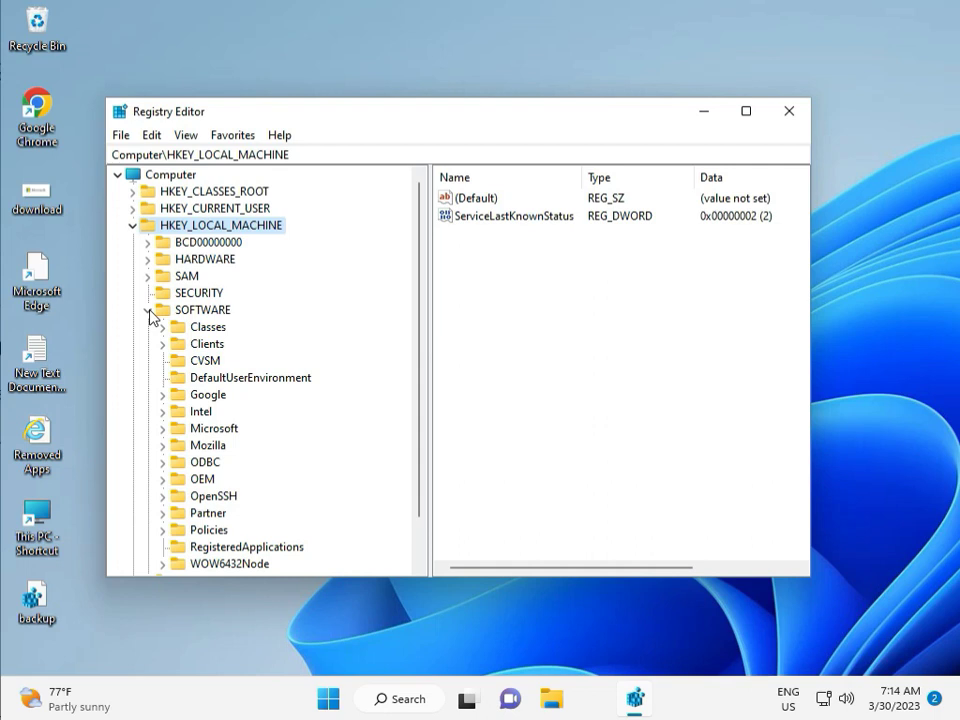
pyautogui.scroll(-1, 192, 393)
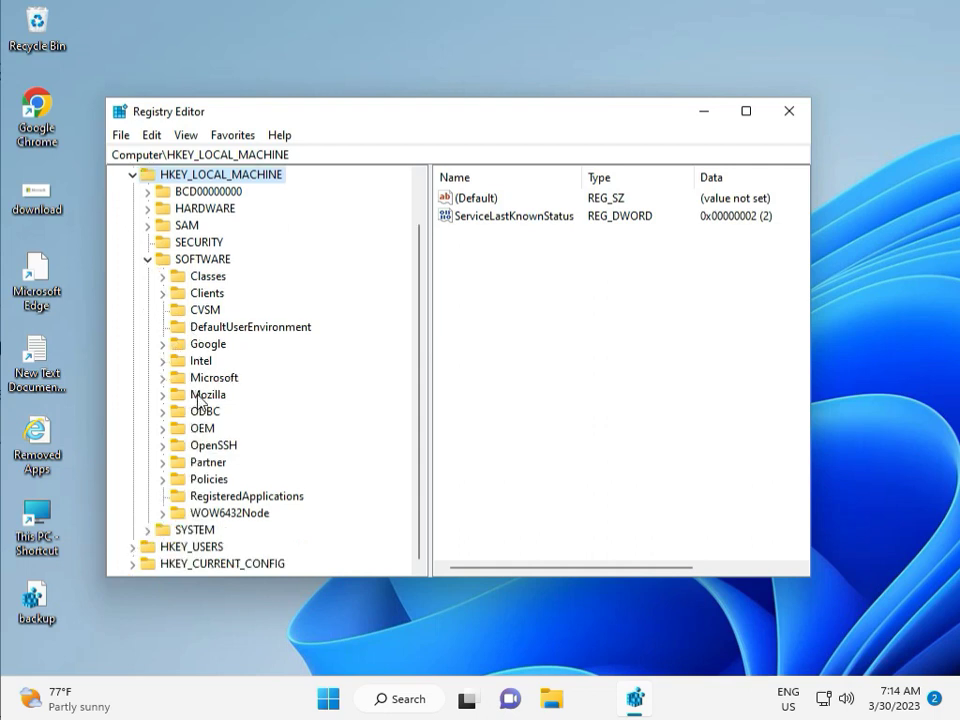
pyautogui.click(164, 480)
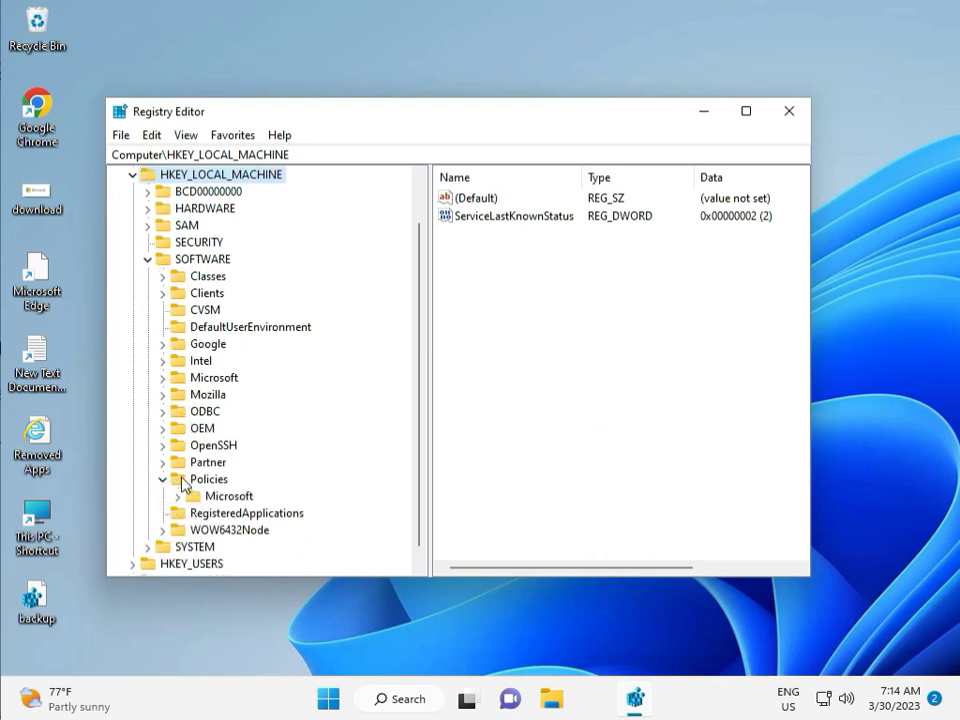
pyautogui.click(179, 496)
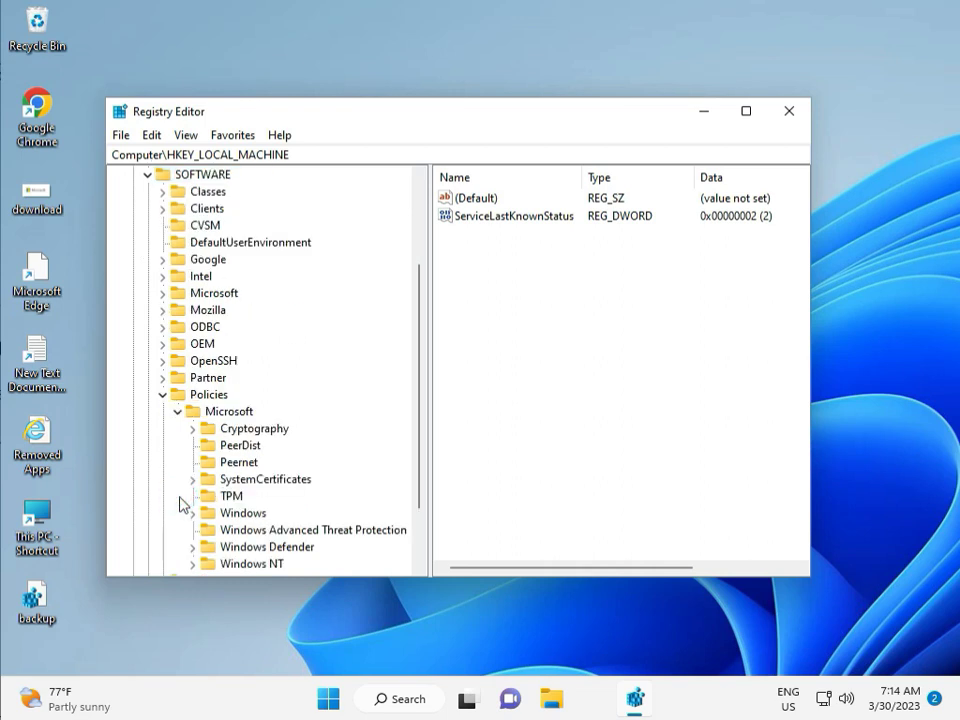
pyautogui.scroll(-2, 223, 494)
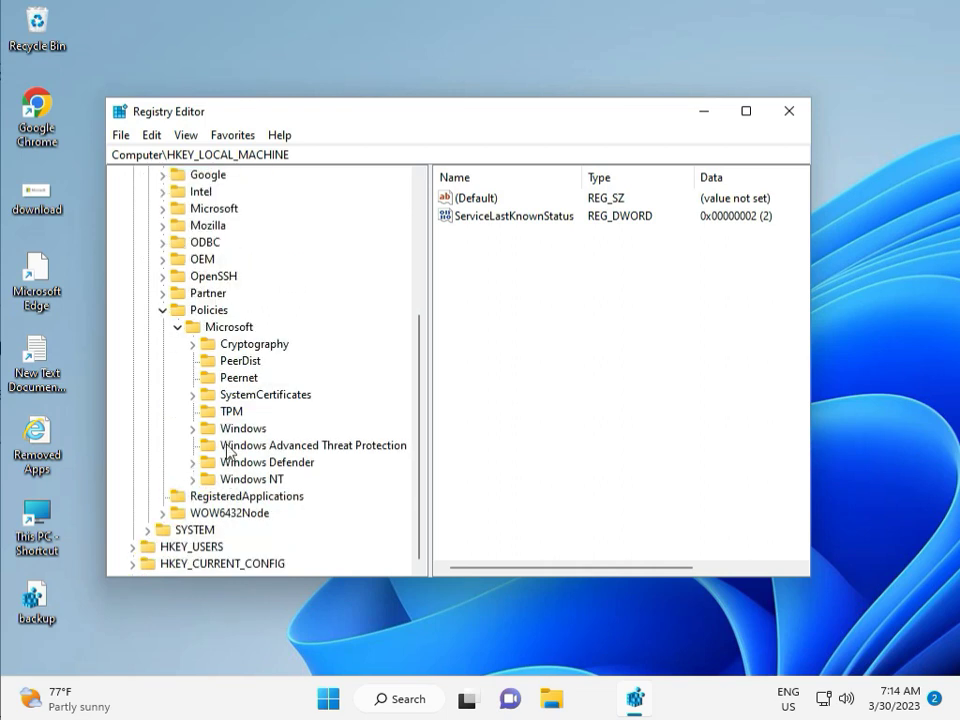
pyautogui.click(195, 429)
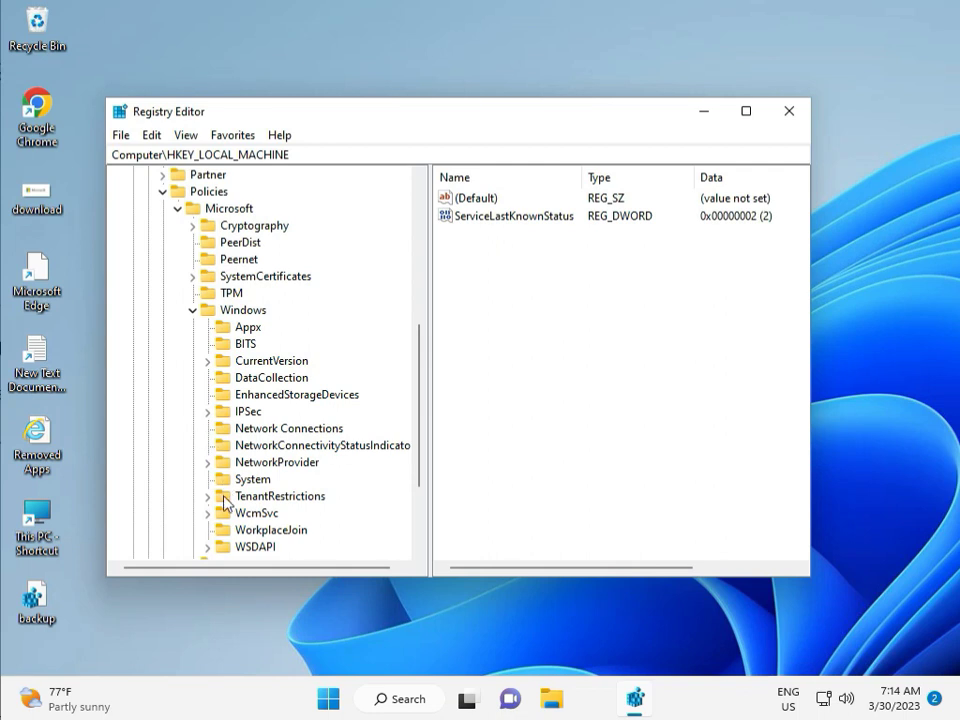
pyautogui.scroll(-1, 222, 535)
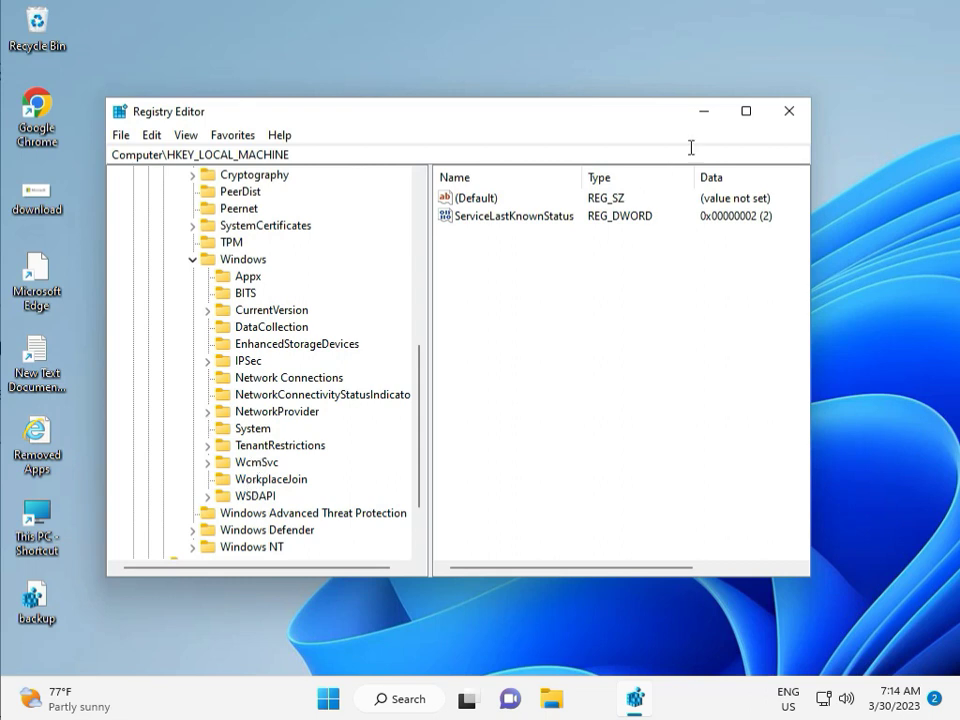
# Close Registry Editor, search 'cmd', and launch Command Prompt elevated, approving UAC.
pyautogui.click(789, 111)
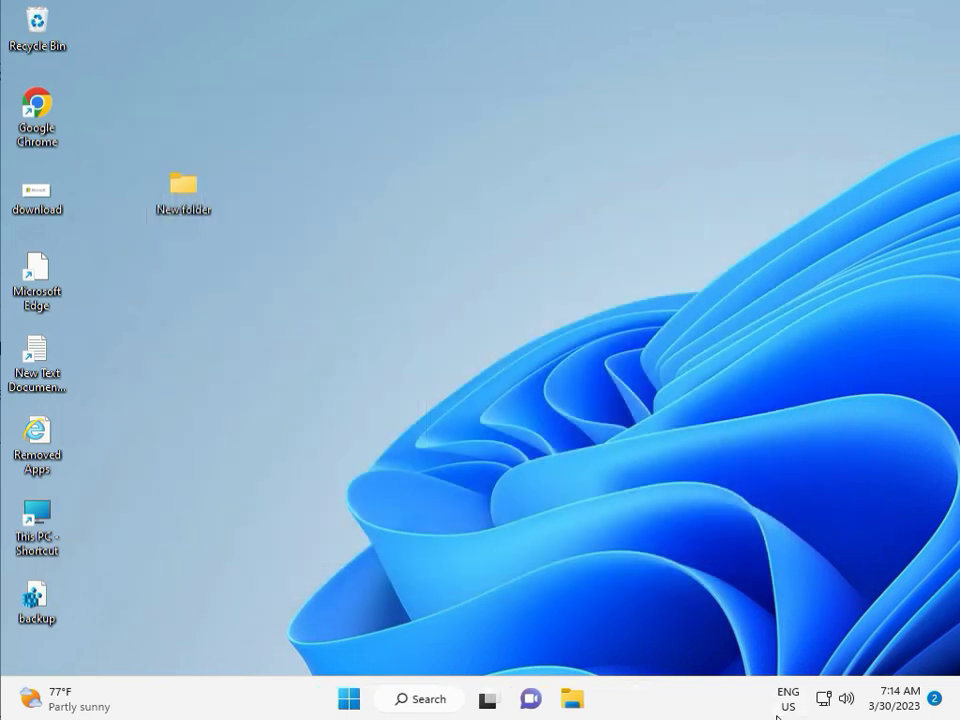
pyautogui.click(294, 446)
pyautogui.press('super')
pyautogui.write('cmd')
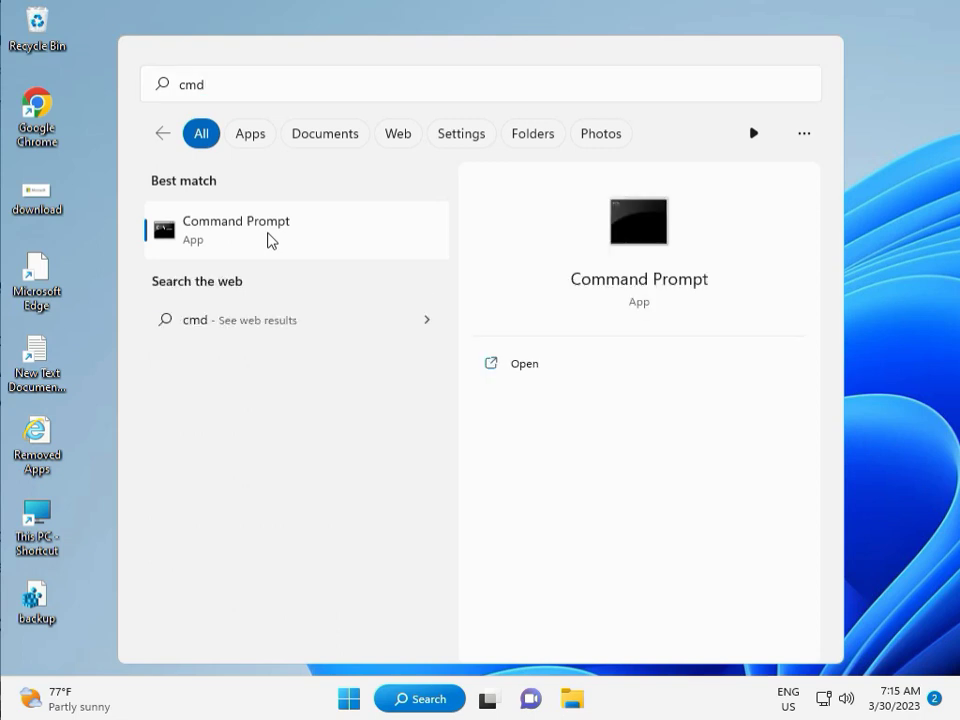
pyautogui.click(512, 396)
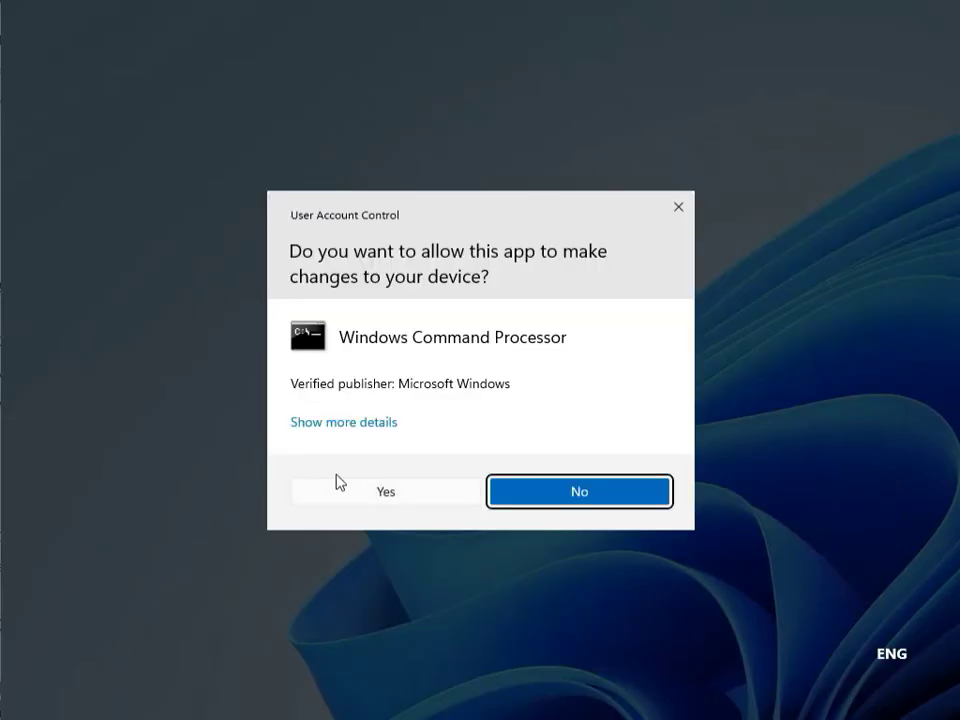
pyautogui.click(354, 489)
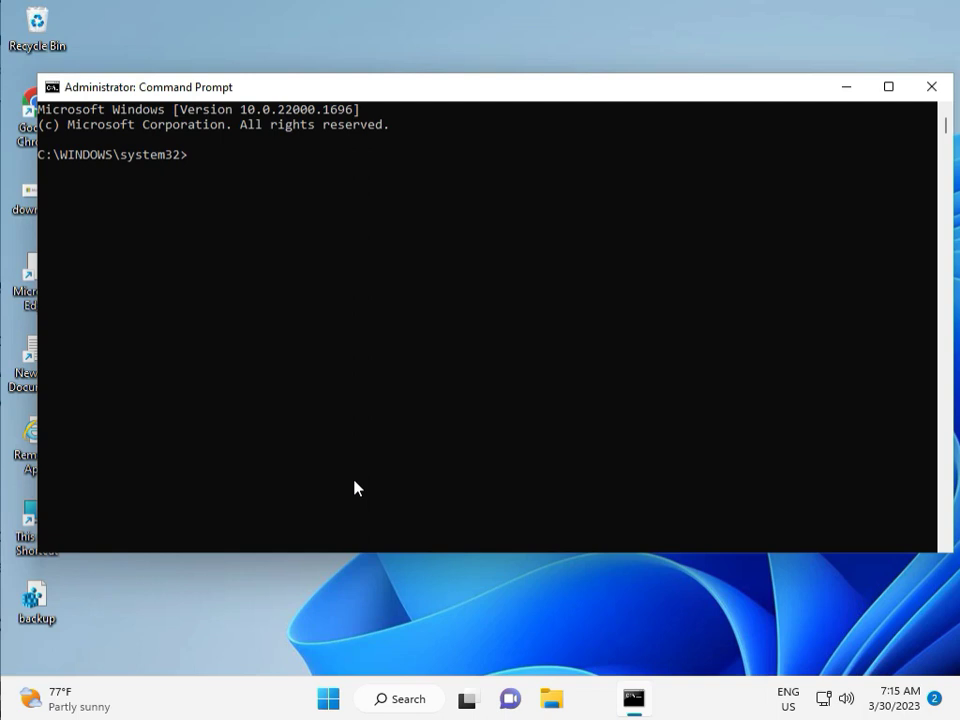
# Run chkdsk /f /r, answer y to schedule it at next restart, then close the console.
pyautogui.write('ch')
pyautogui.write('kd')
pyautogui.write('sk')
pyautogui.write(' /')
pyautogui.write('f')
pyautogui.write(' /')
pyautogui.write('r')
pyautogui.press('Return')
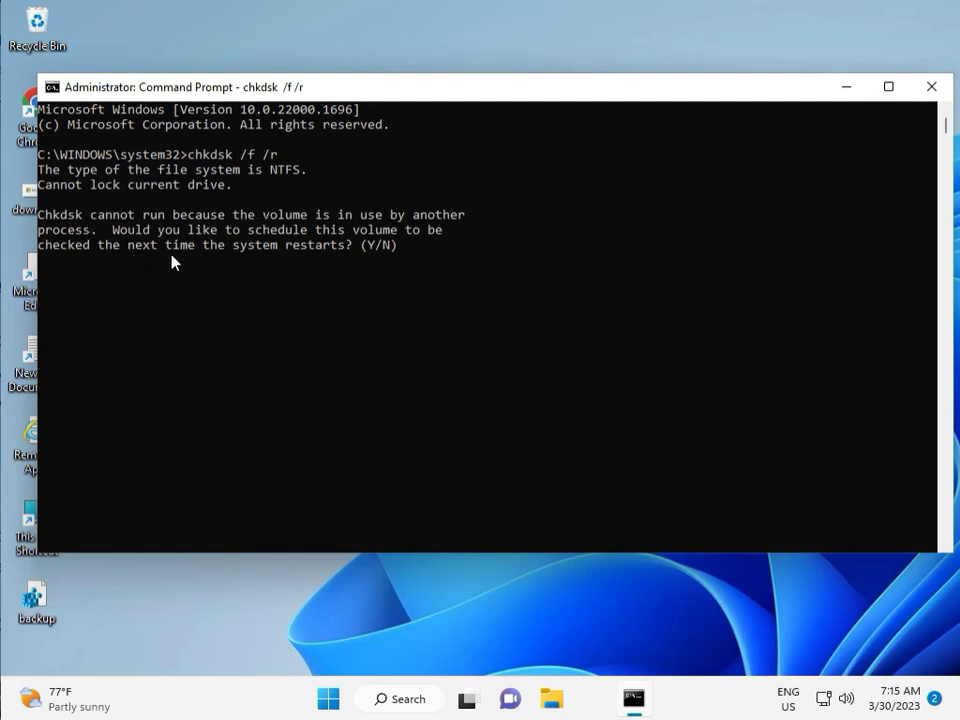
pyautogui.write('y')
pyautogui.press('Return')
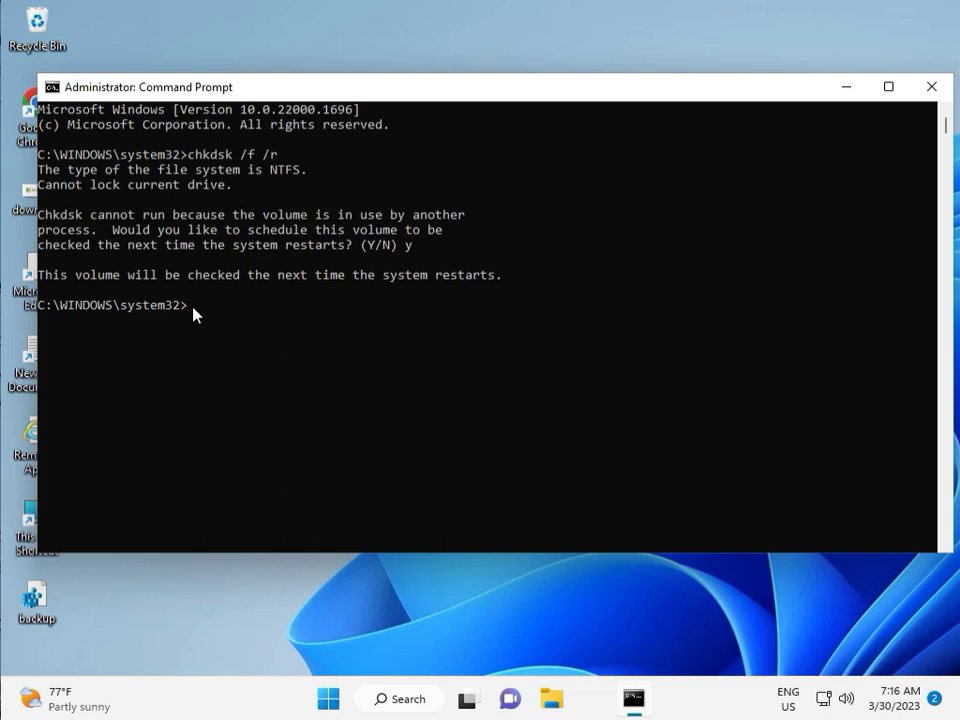
pyautogui.click(931, 90)
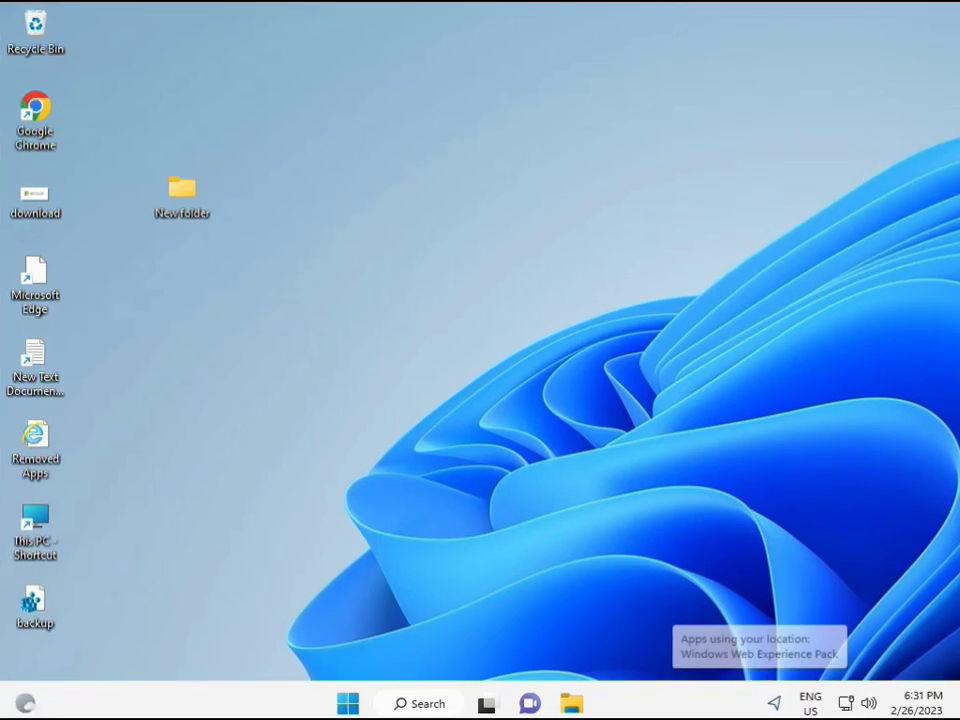
# Search 'cmd' from Start and run Command Prompt as administrator, approving UAC.
pyautogui.click(347, 704)
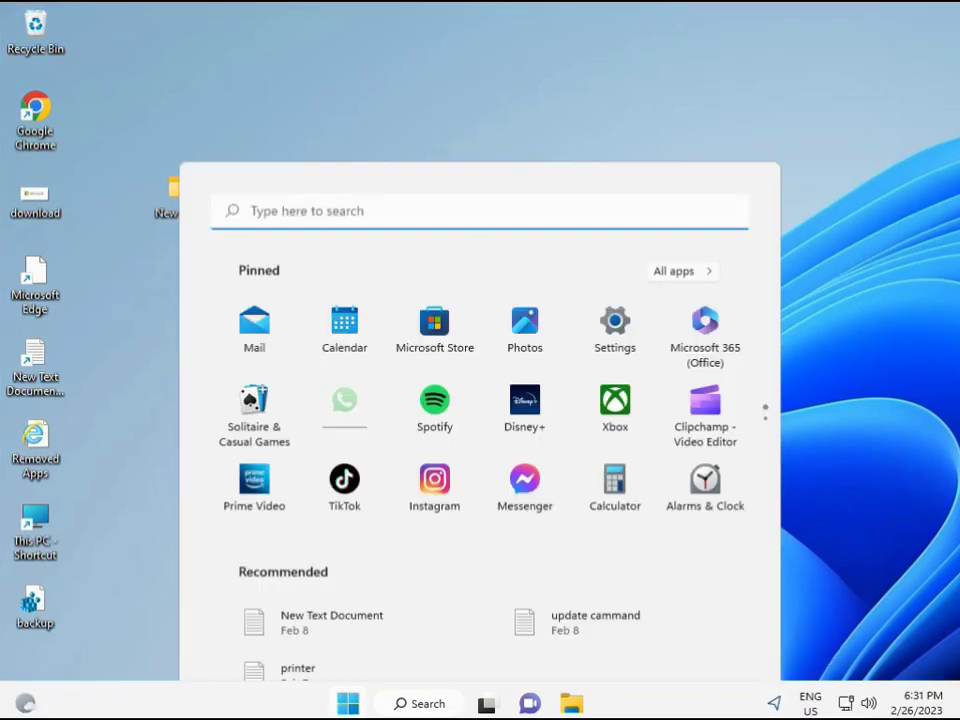
pyautogui.click(390, 706)
pyautogui.write('cmd')
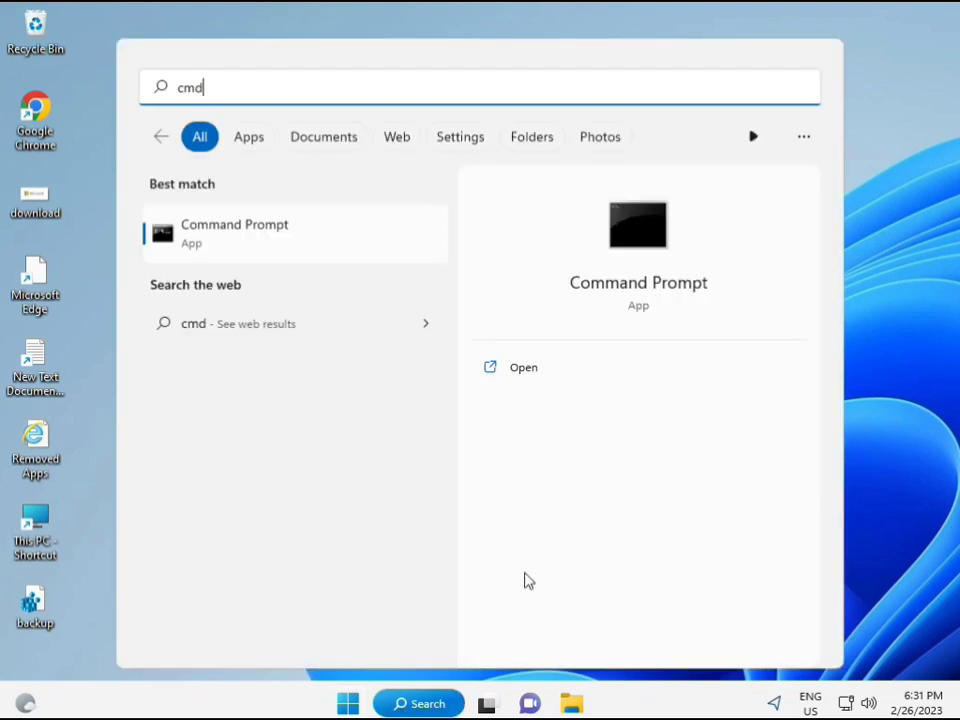
pyautogui.click(212, 235)
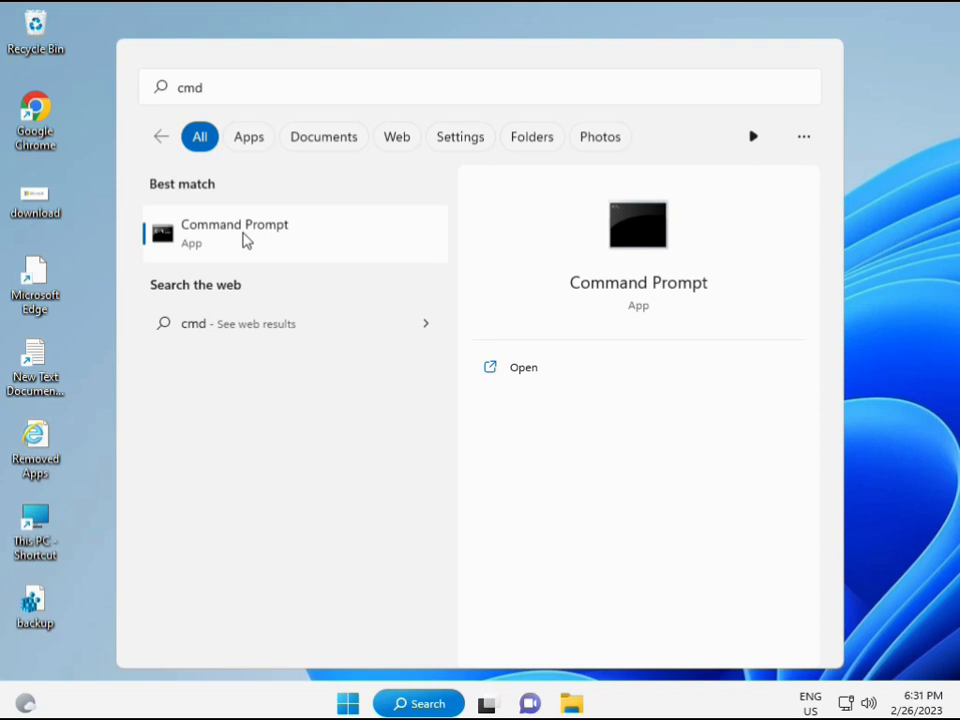
pyautogui.rightClick(245, 240)
pyautogui.press('Escape')
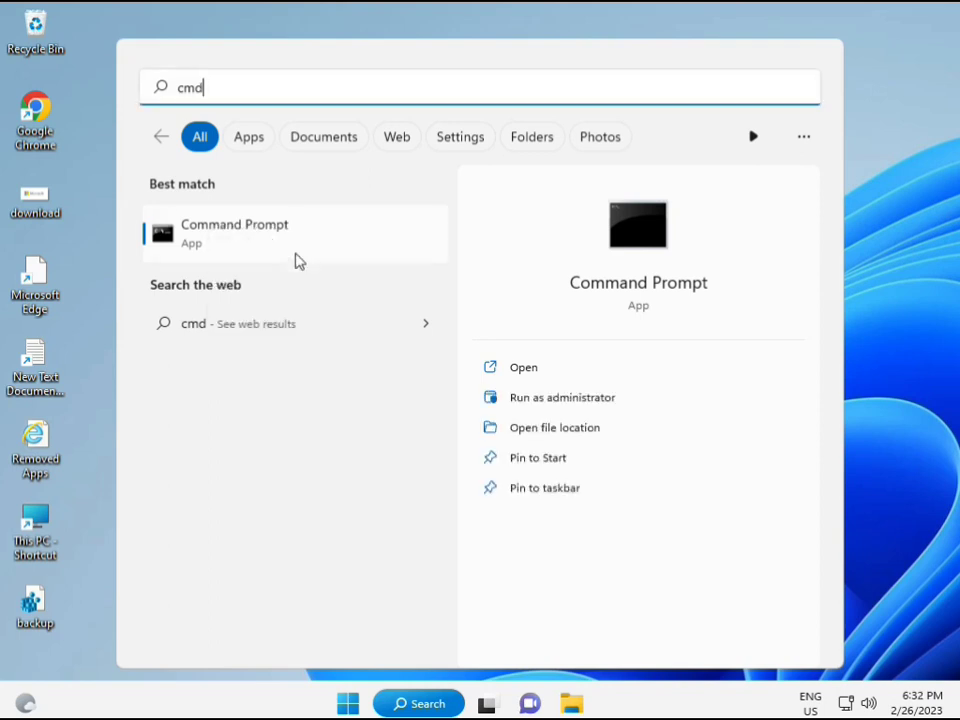
pyautogui.click(560, 397)
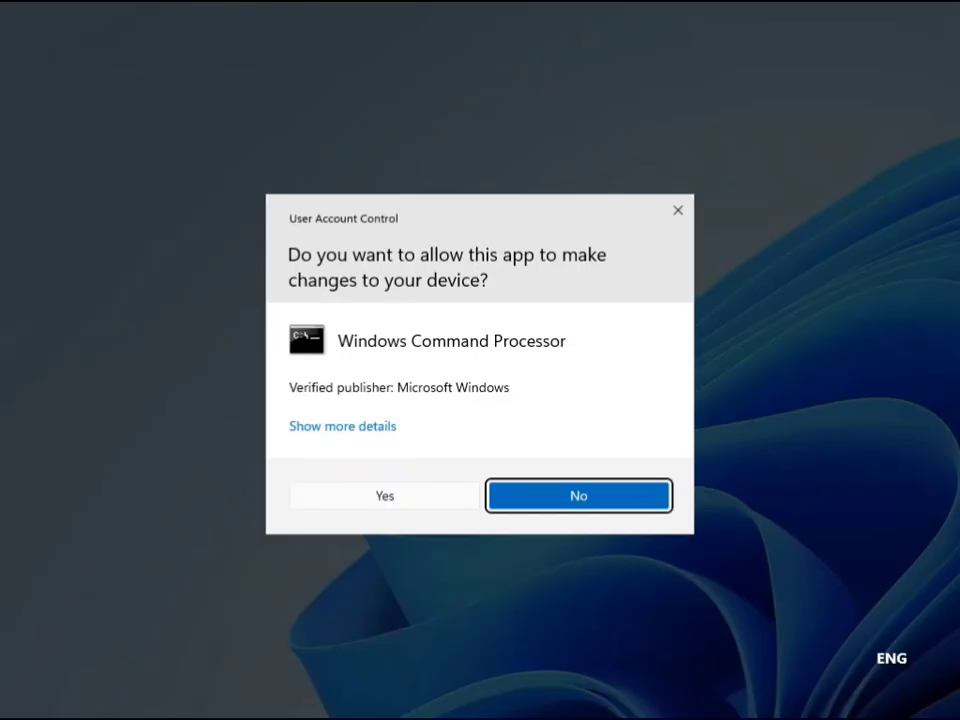
pyautogui.click(393, 495)
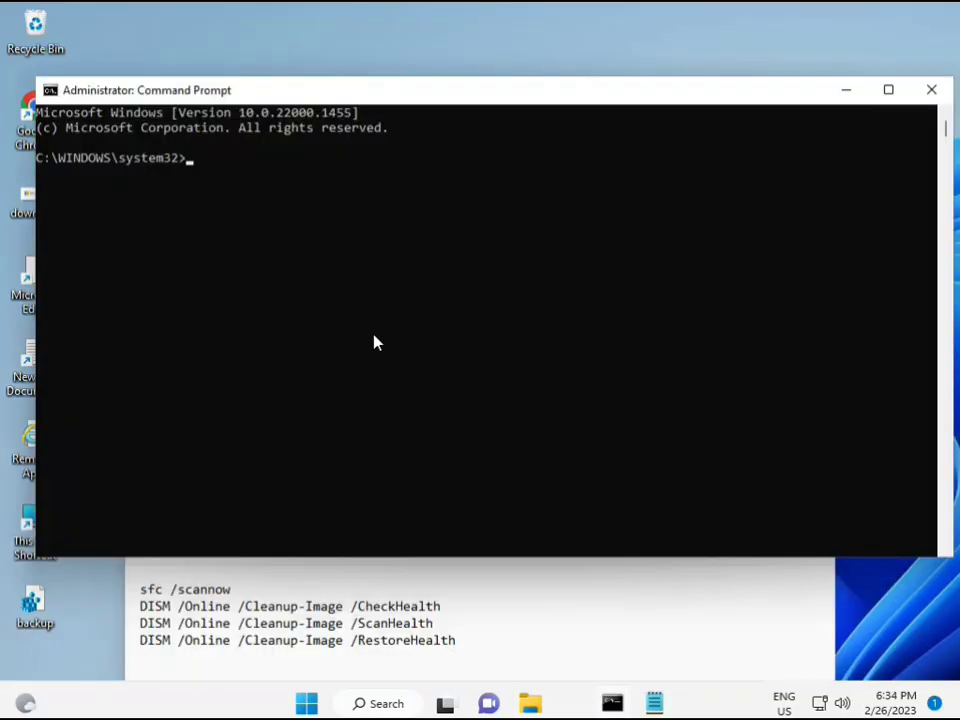
# Run sfc /scannow in Command Prompt; it reaches 100% with no integrity violations.
pyautogui.click(191, 158)
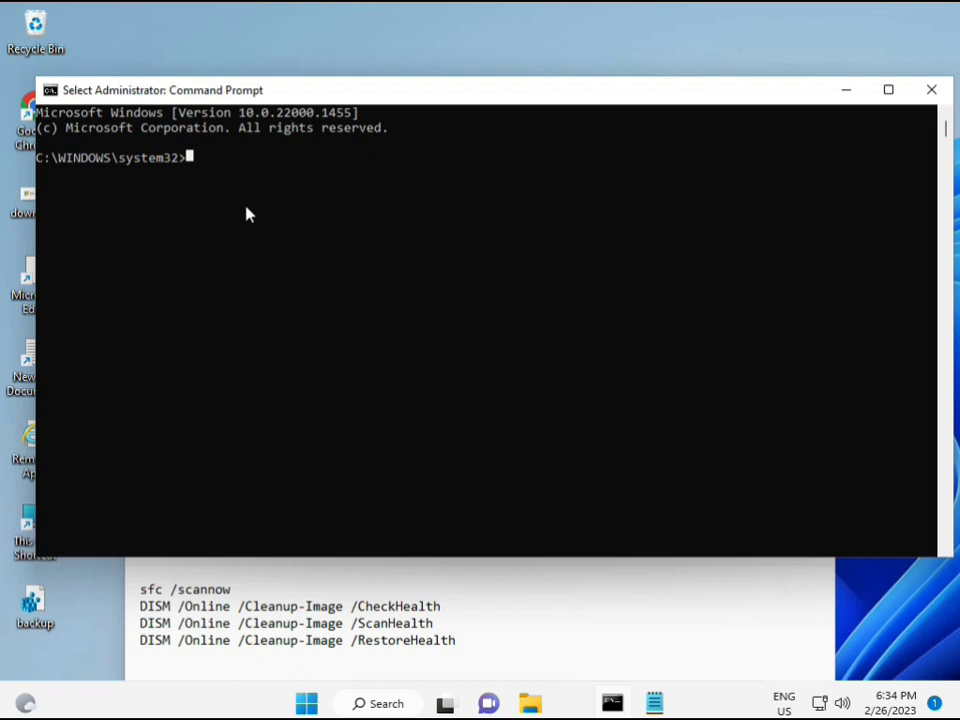
pyautogui.write('sca')
pyautogui.press('BackSpace')
pyautogui.press('BackSpace')
pyautogui.press('BackSpace')
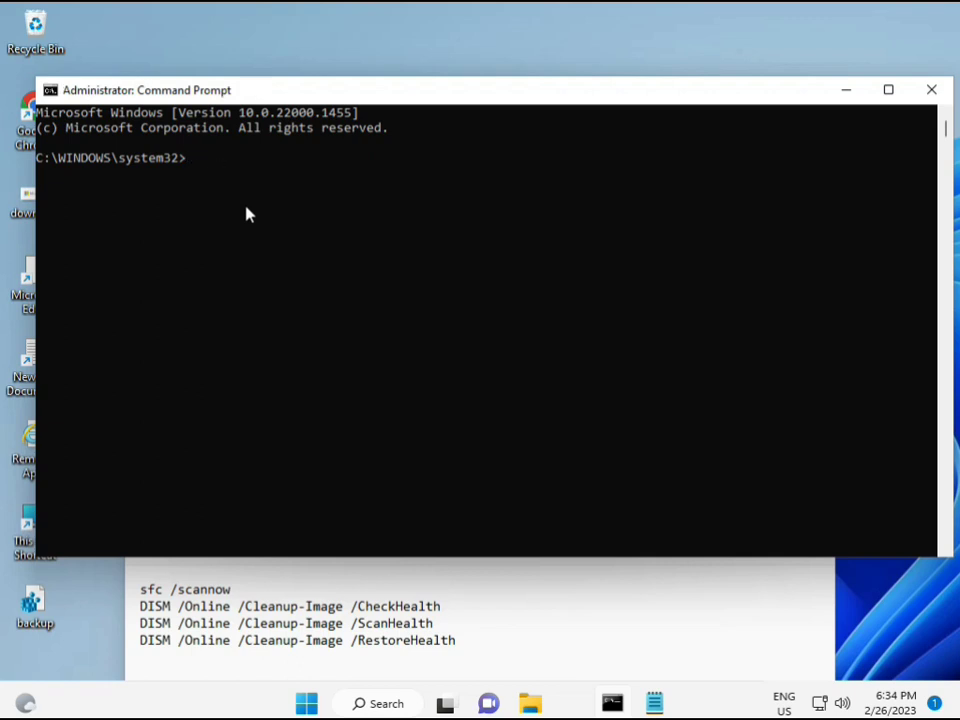
pyautogui.write('sfc')
pyautogui.write(' /scanno')
pyautogui.write('w')
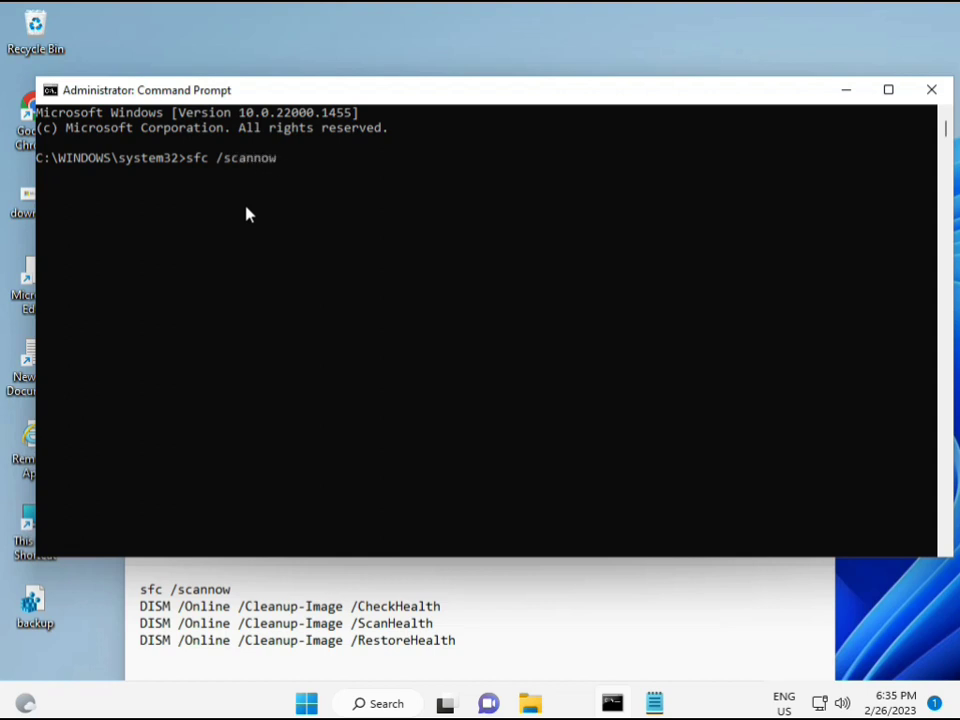
pyautogui.press('Return')
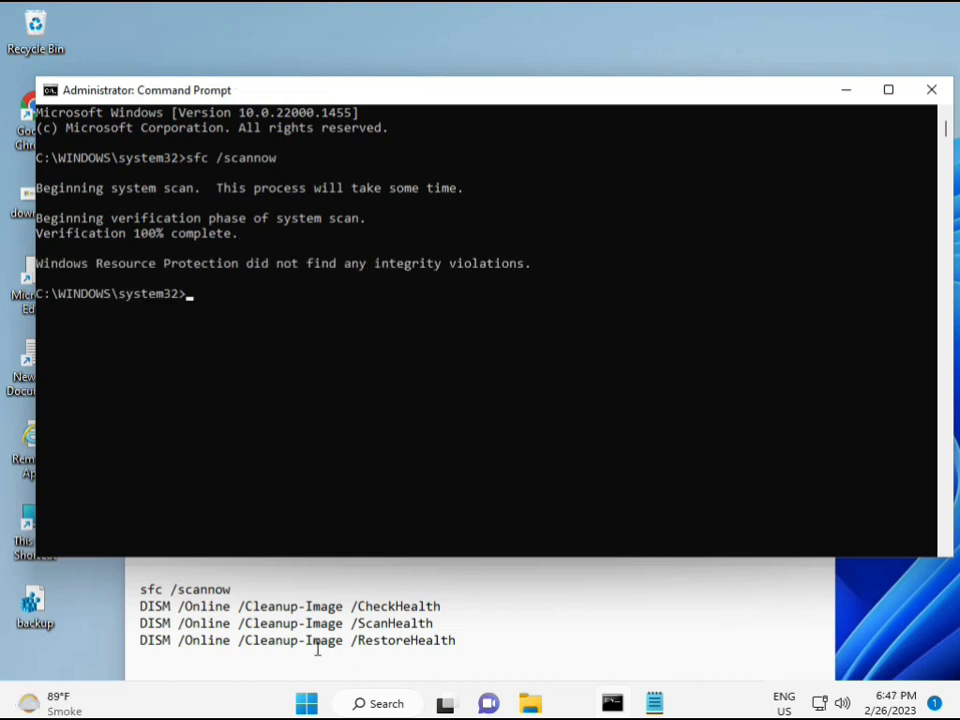
# Copy the DISM CheckHealth line from the Notepad notes into Command Prompt and run it.
pyautogui.click(146, 604)
pyautogui.moveTo(140, 606); pyautogui.dragTo(450, 607)
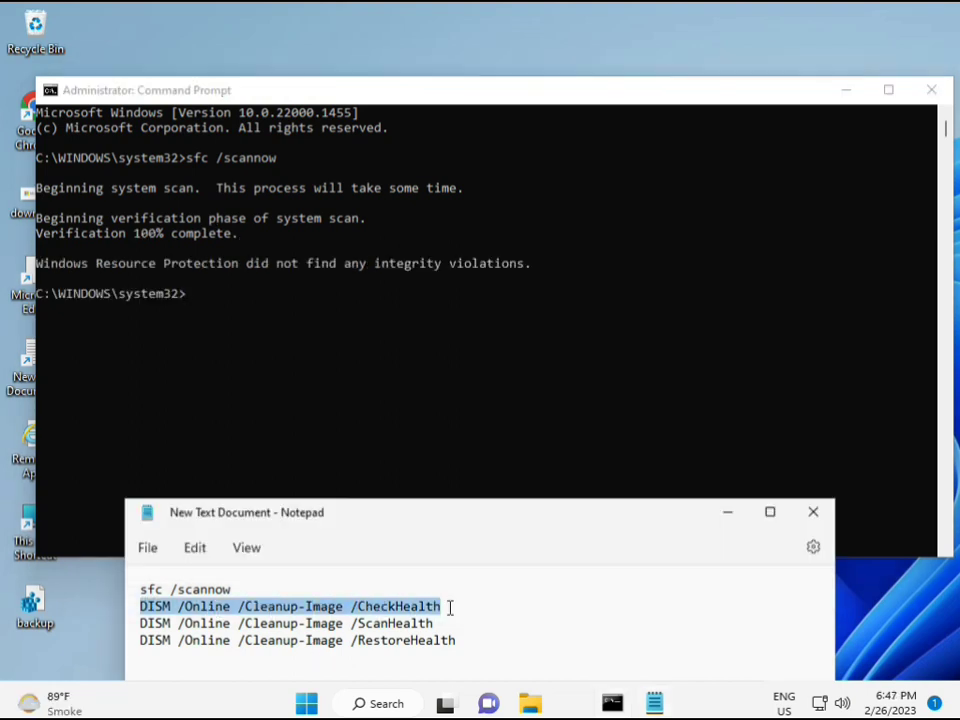
pyautogui.rightClick(255, 608)
pyautogui.click(302, 312)
pyautogui.click(195, 303)
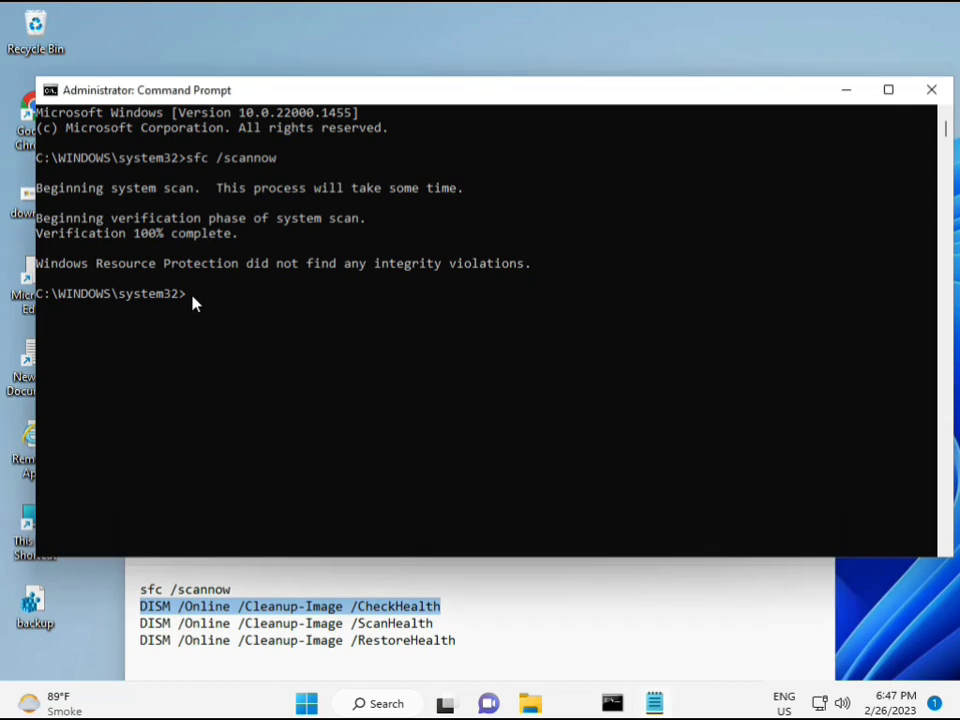
pyautogui.rightClick(77, 94)
pyautogui.moveTo(120, 234)
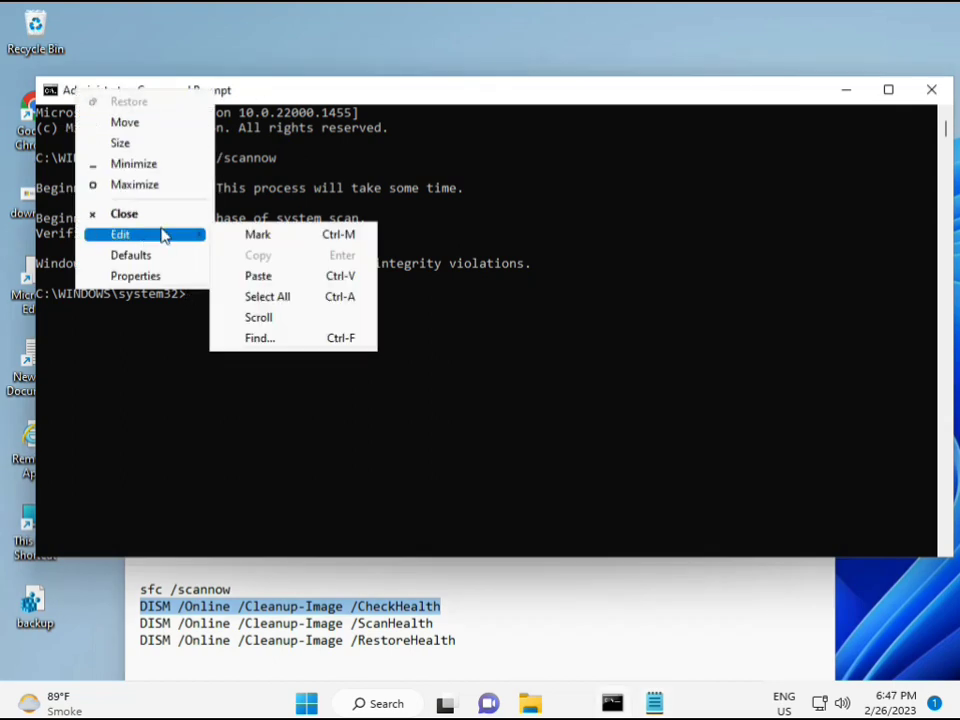
pyautogui.click(256, 276)
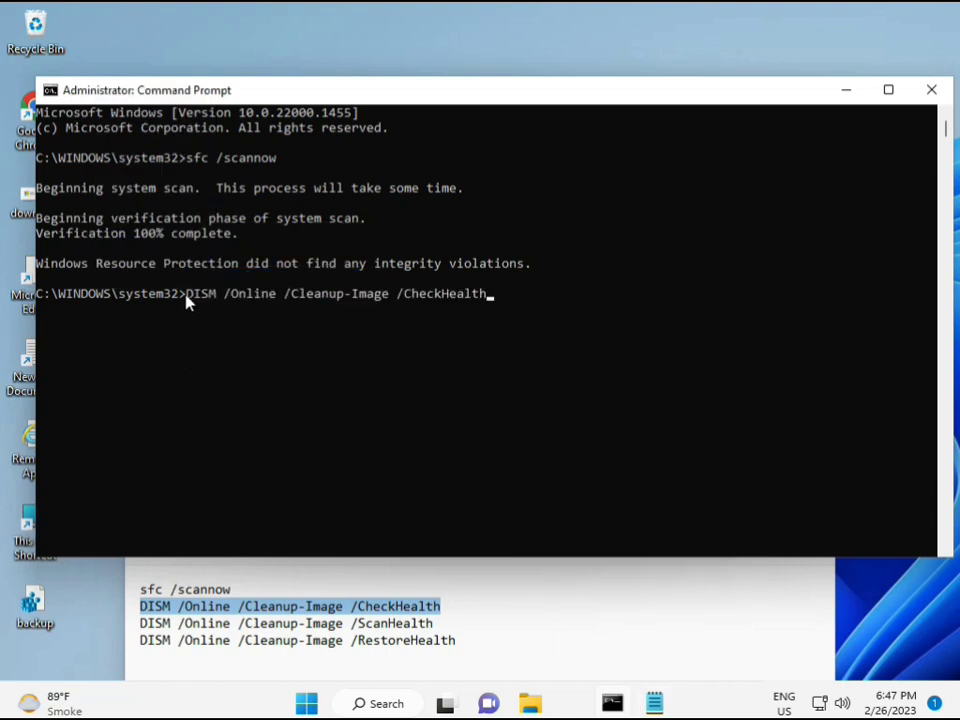
pyautogui.click(186, 303)
pyautogui.press('Escape')
pyautogui.press('Return')
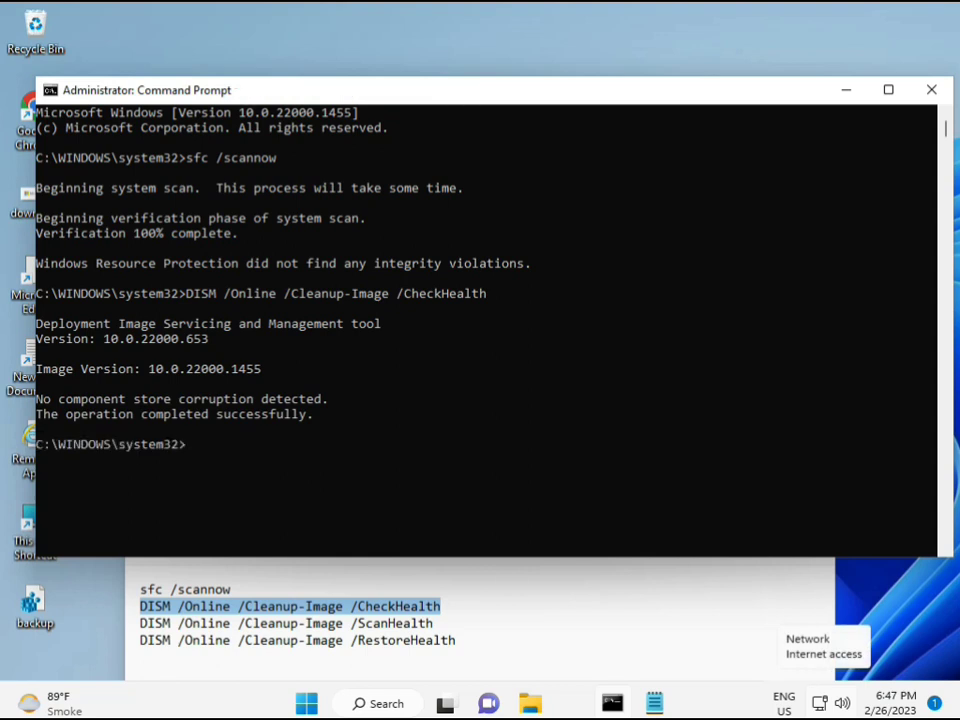
# Copy the DISM ScanHealth line from Notepad into the console and run it to 100%.
pyautogui.click(142, 626)
pyautogui.keyDown('shift'); pyautogui.click(455, 623); pyautogui.keyUp('shift')
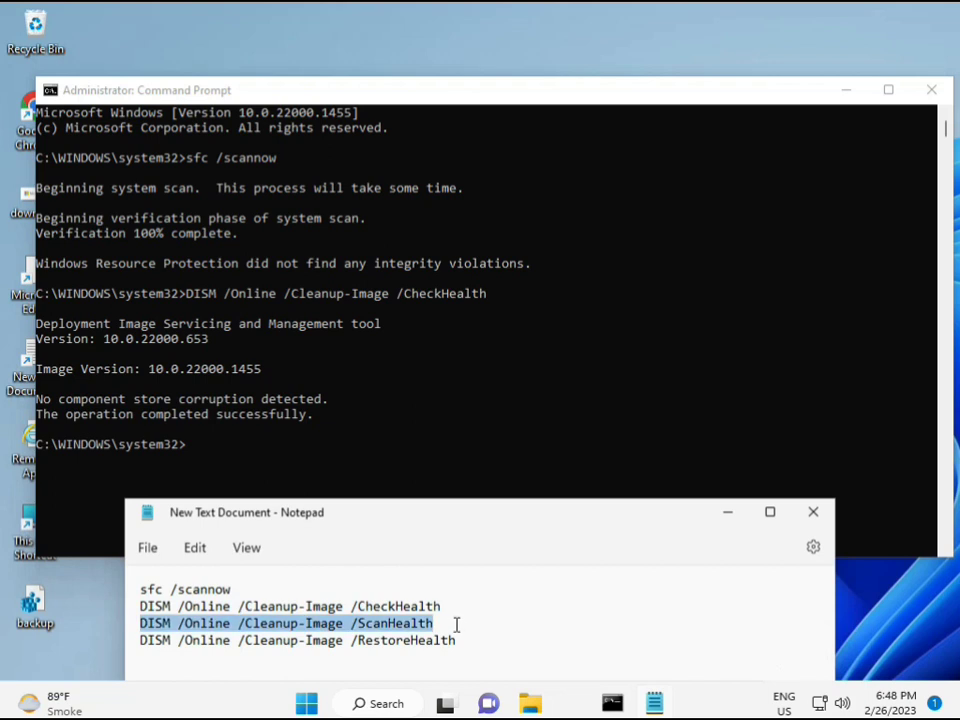
pyautogui.rightClick(422, 624)
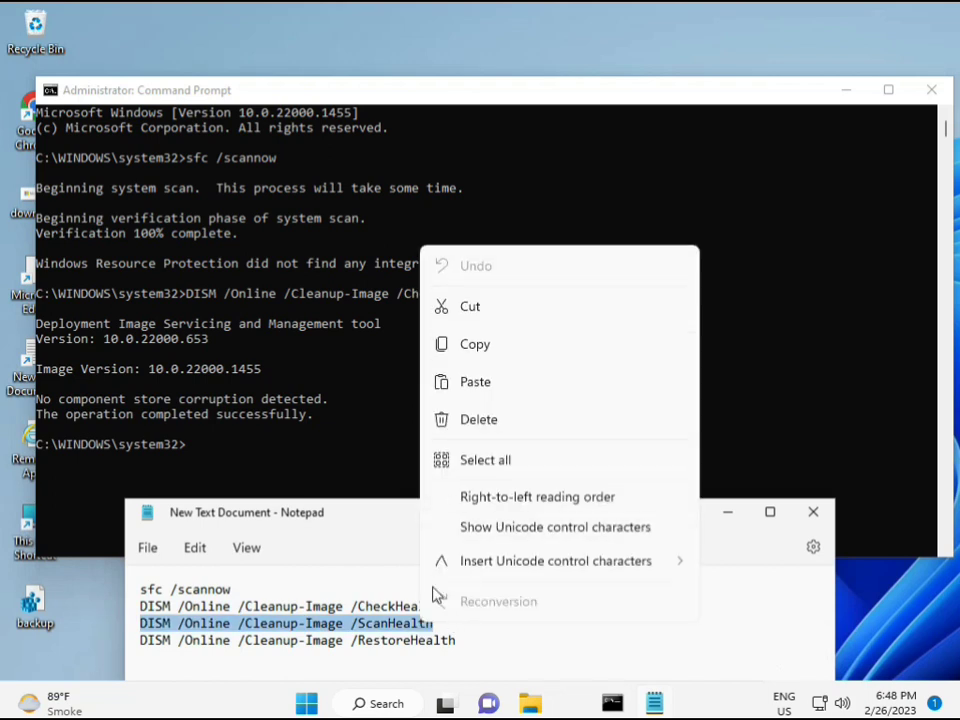
pyautogui.click(466, 352)
pyautogui.click(338, 472)
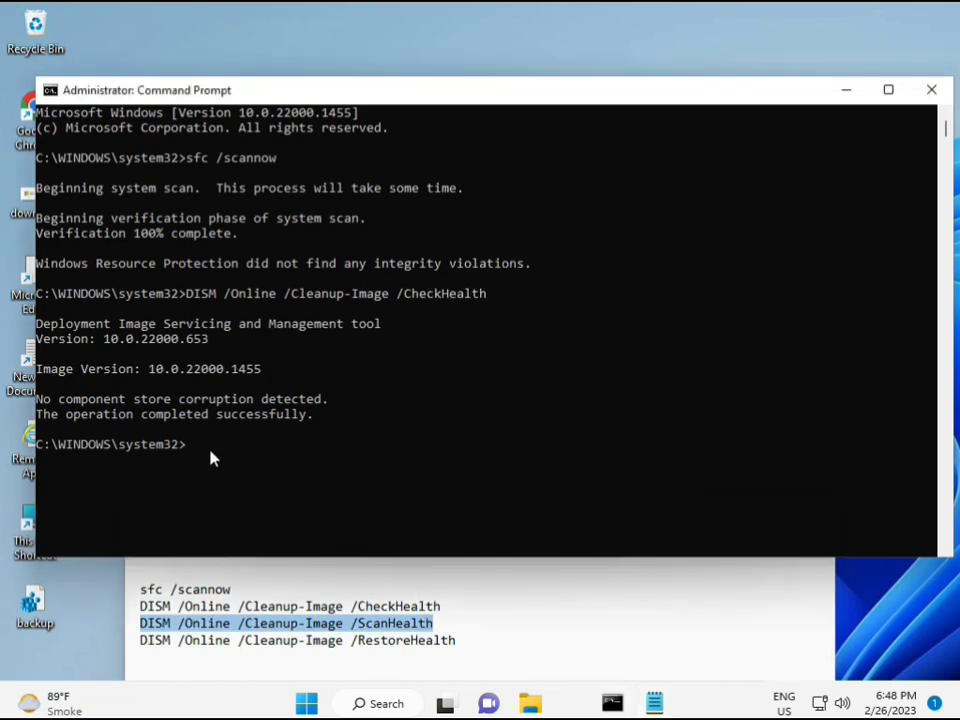
pyautogui.click(191, 447)
pyautogui.rightClick(194, 452)
pyautogui.rightClick(194, 453)
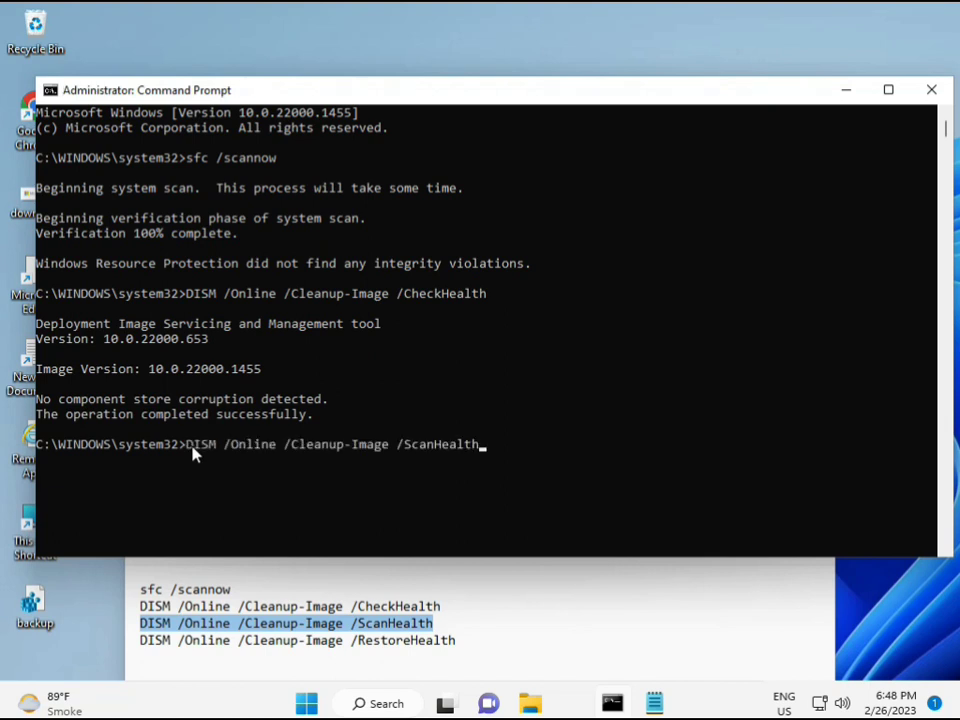
pyautogui.press('Return')
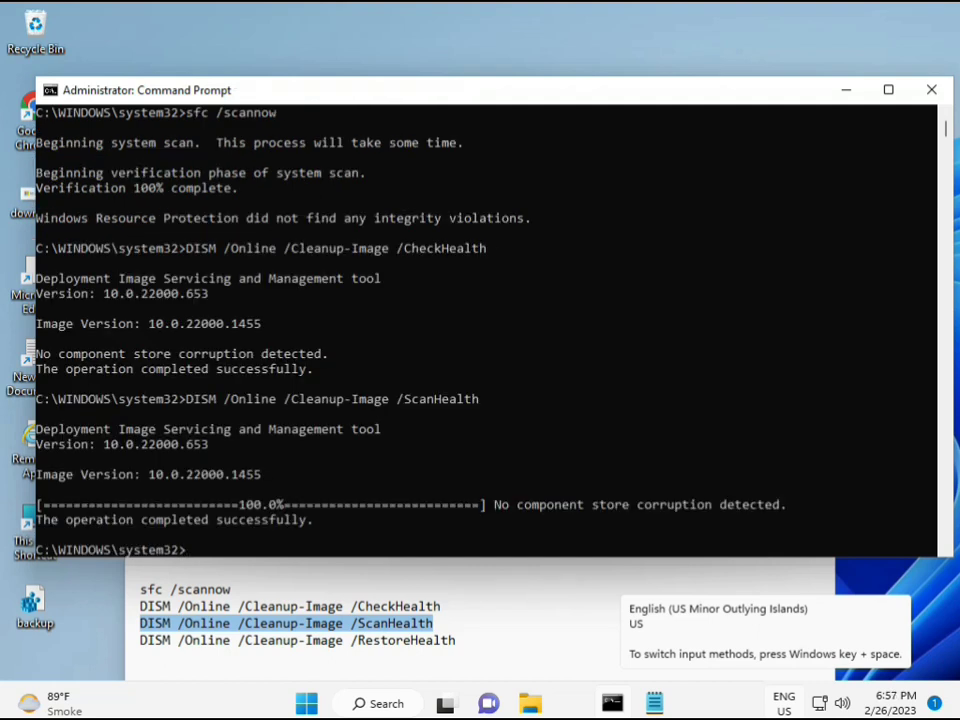
# Copy the DISM RestoreHealth command line from the Notepad notes.
pyautogui.moveTo(216, 520); pyautogui.dragTo(313, 521)
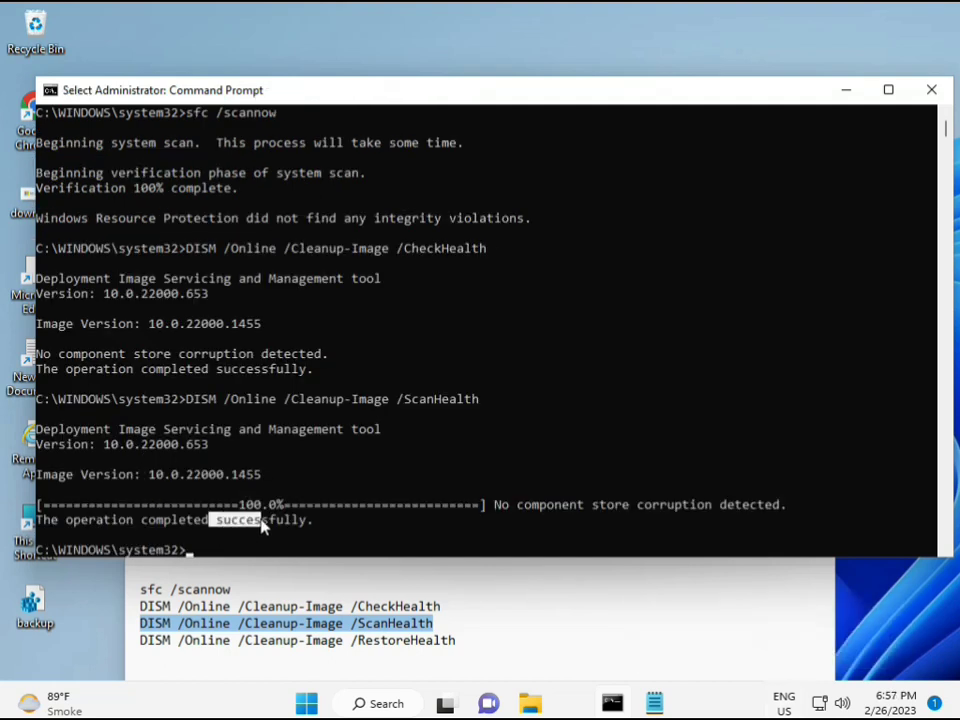
pyautogui.click(227, 645)
pyautogui.tripleClick(227, 645)
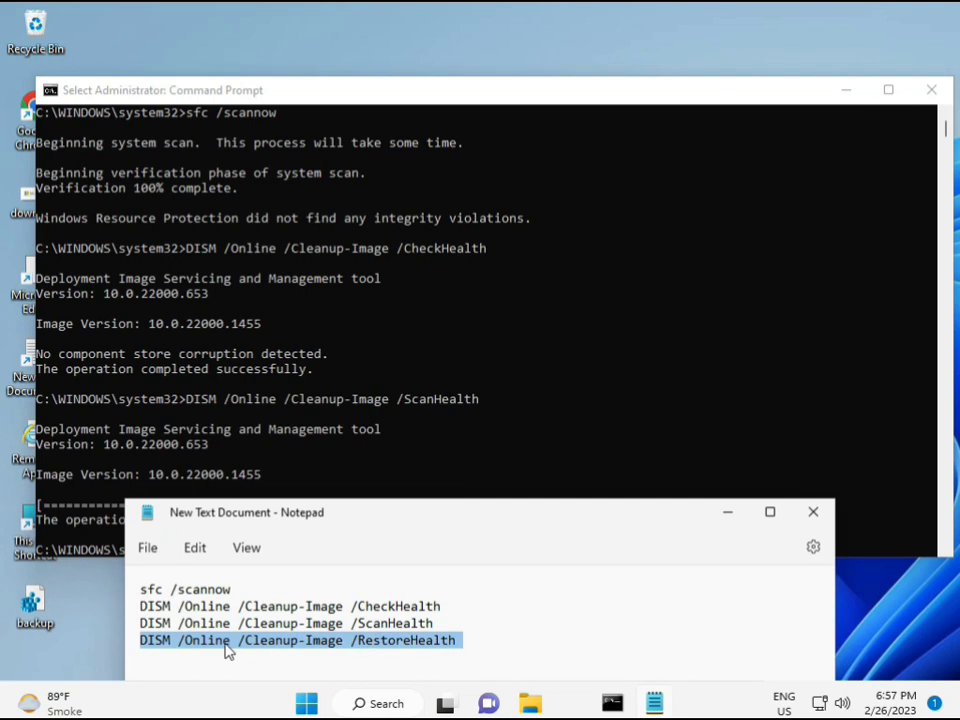
pyautogui.rightClick(227, 645)
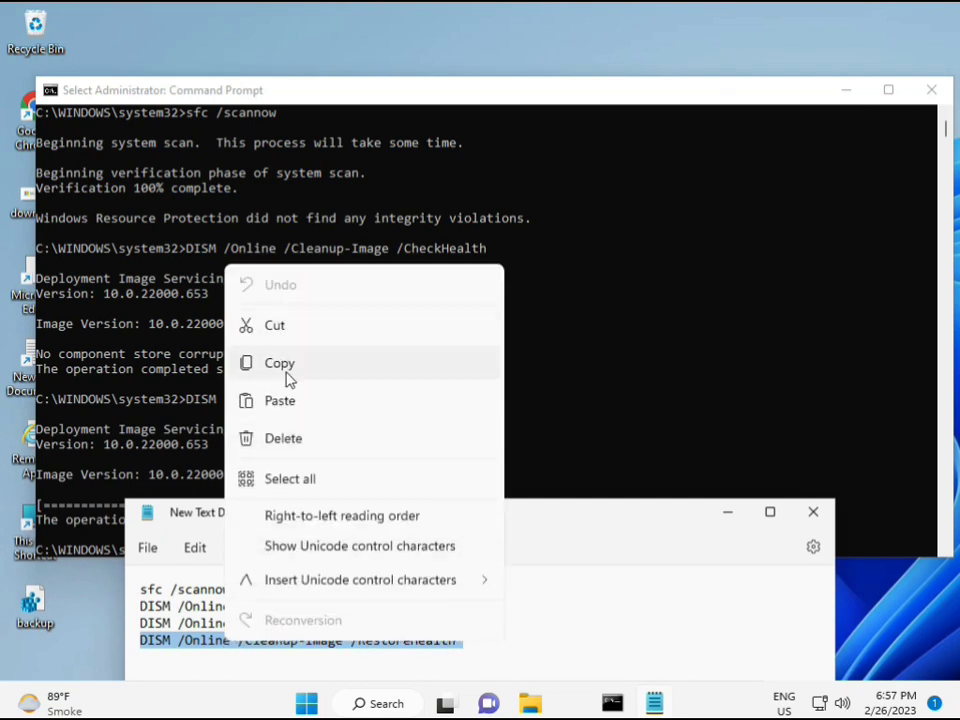
pyautogui.click(262, 372)
# Paste the RestoreHealth command into Command Prompt and start the image repair.
pyautogui.click(211, 541)
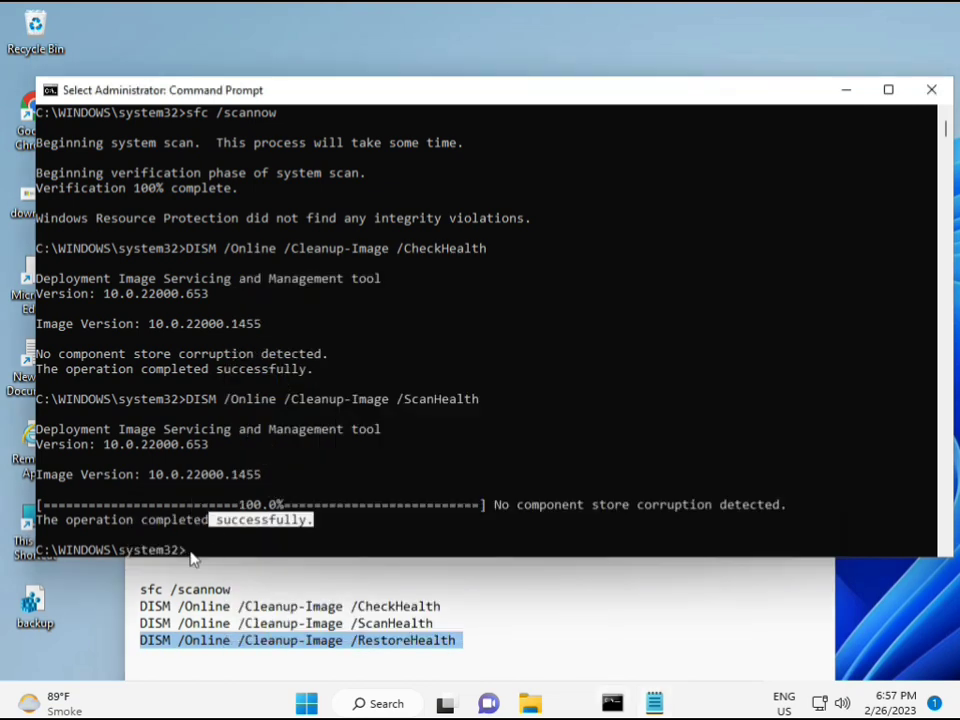
pyautogui.click(189, 553)
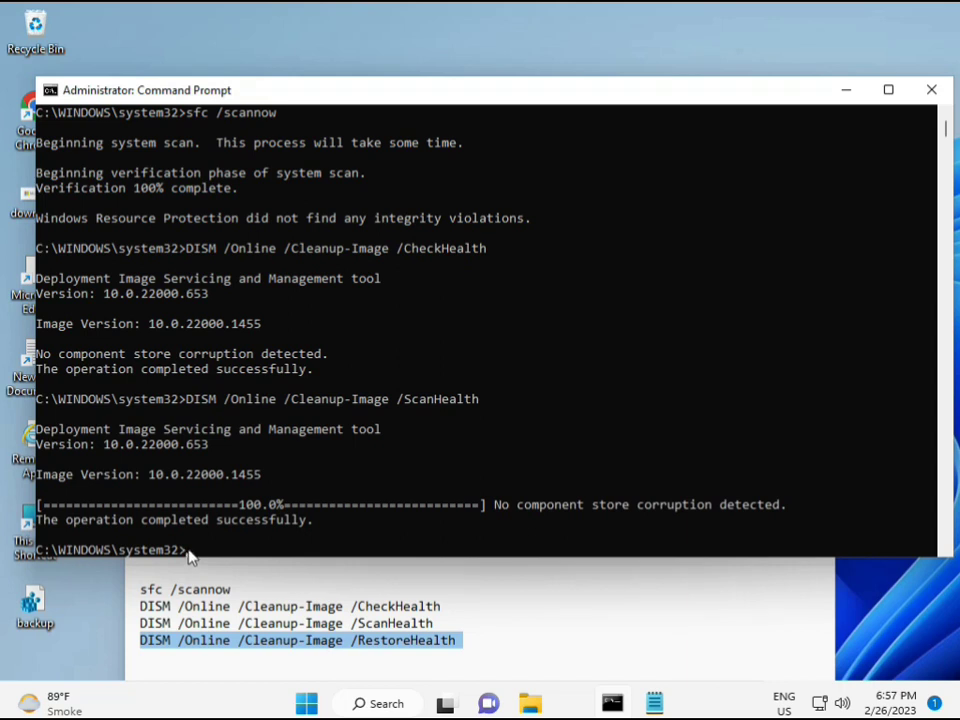
pyautogui.click(189, 553)
pyautogui.rightClick(189, 553)
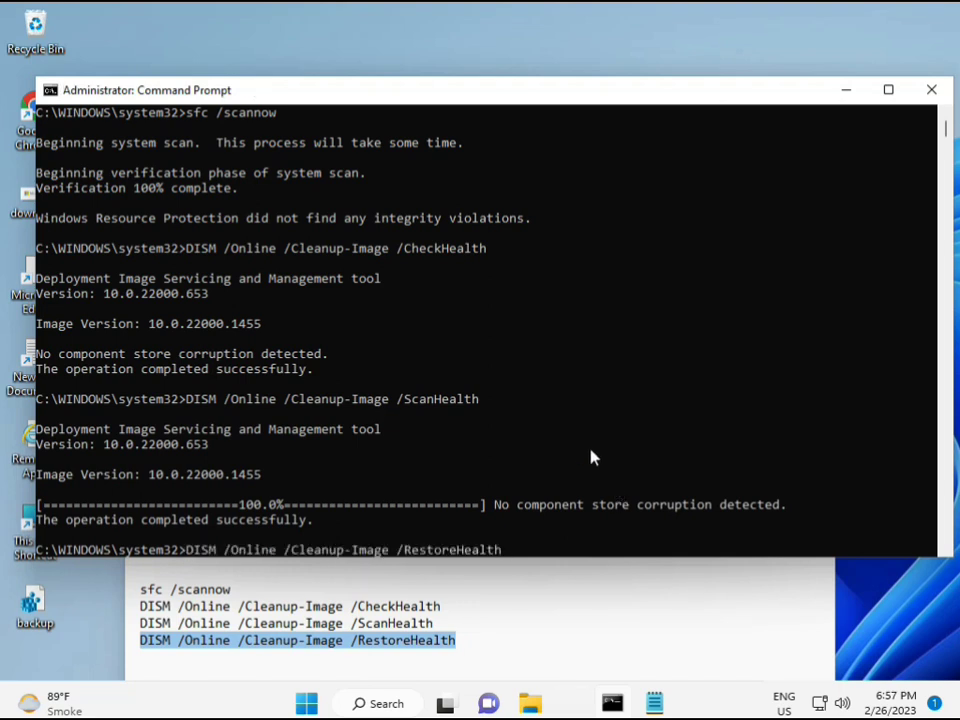
pyautogui.scroll(-6, 590, 457)
pyautogui.scroll(-3, 583, 452)
pyautogui.scroll(7, 566, 454)
pyautogui.scroll(2, 315, 439)
pyautogui.moveTo(946, 129); pyautogui.dragTo(949, 142)
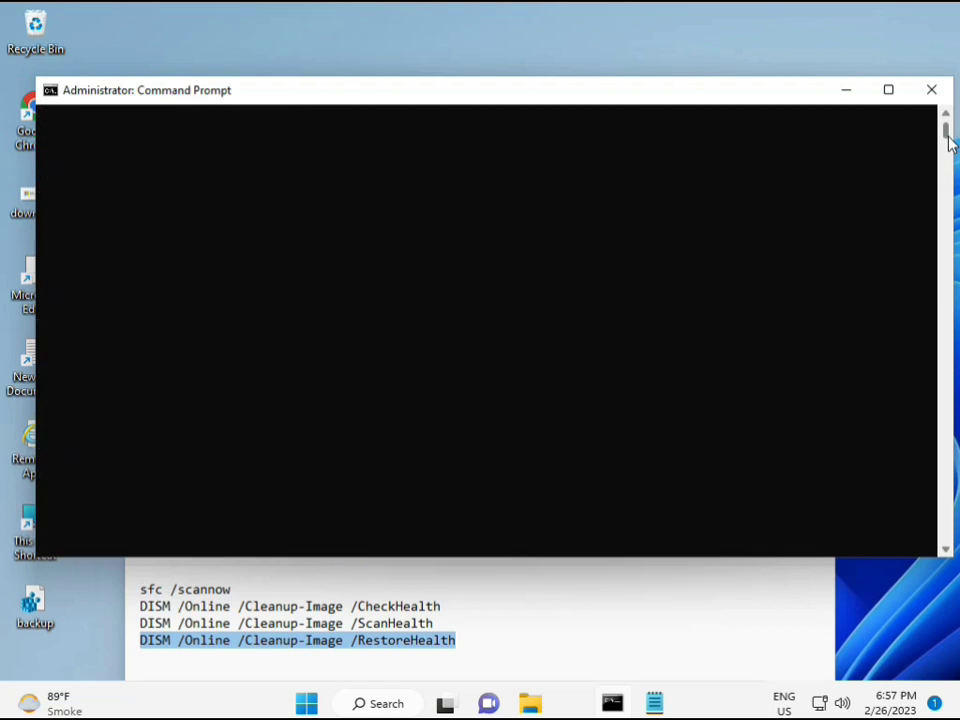
pyautogui.scroll(5, 949, 142)
pyautogui.click(190, 280)
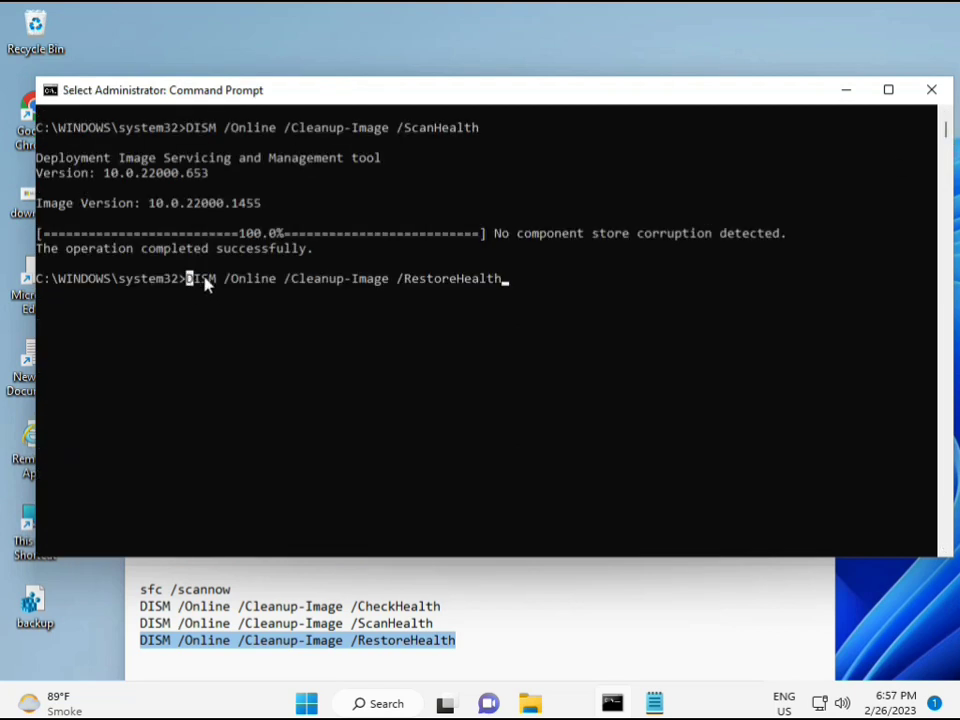
pyautogui.press('Escape')
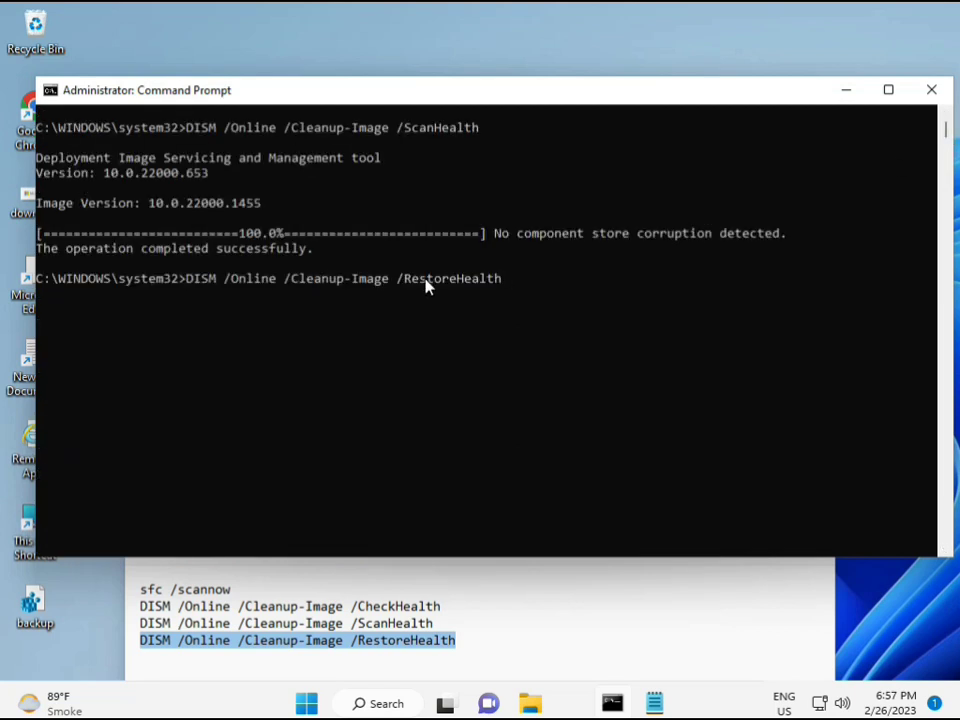
pyautogui.press('Return')
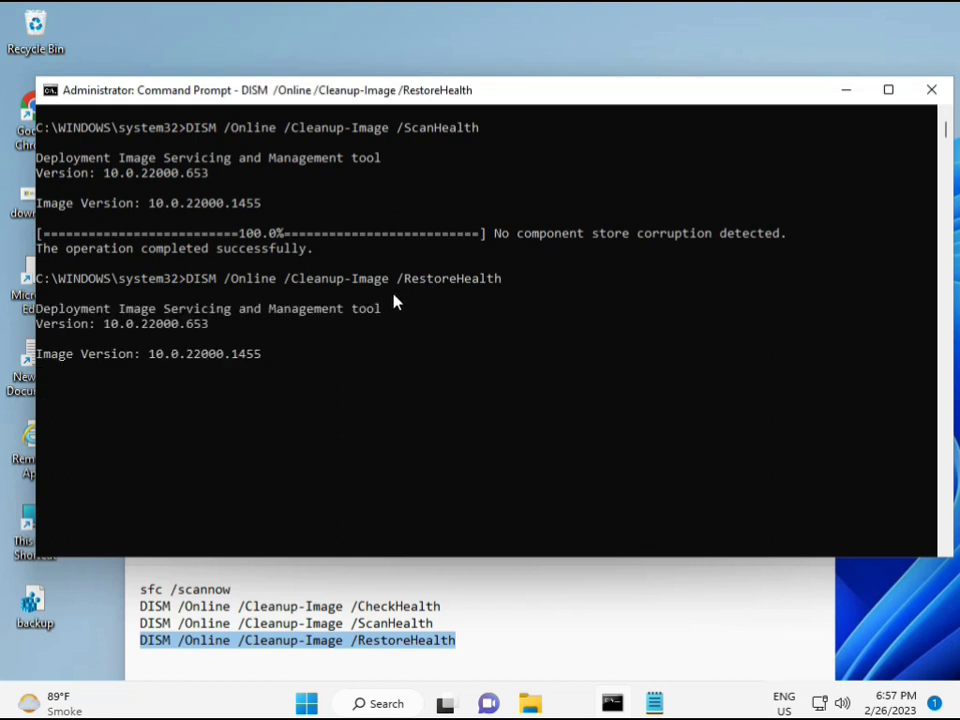